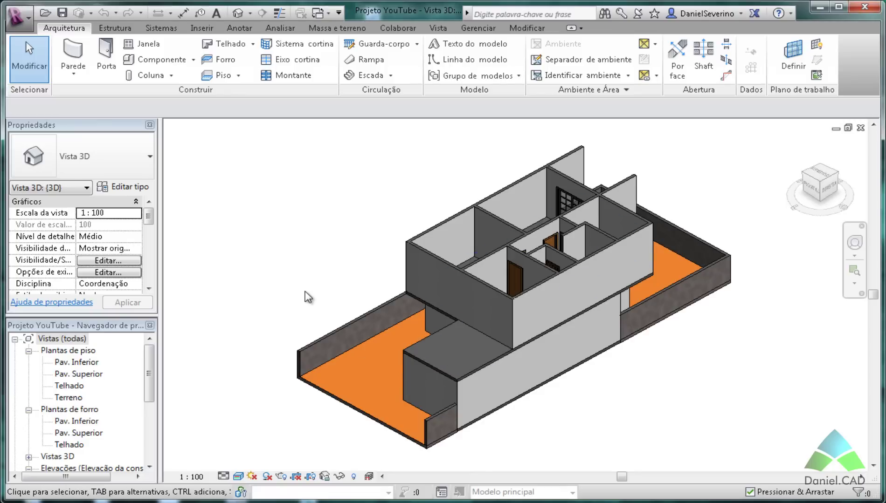
- Open the Pav. Inferior floor plan and zoom in on the small room
{"action": "mouse_move", "coordinate": [302, 316]}
{"action": "middle_mouse_down", "text": "shift"}
{"action": "mouse_move", "coordinate": [374, 312]}
{"action": "mouse_move", "coordinate": [525, 328]}
{"action": "mouse_move", "coordinate": [613, 310]}
{"action": "mouse_move", "coordinate": [395, 308]}
{"action": "mouse_move", "coordinate": [375, 315]}
{"action": "mouse_move", "coordinate": [402, 311]}
{"action": "mouse_move", "coordinate": [462, 332]}
{"action": "mouse_move", "coordinate": [356, 362]}
{"action": "middle_mouse_up", "text": "shift"}
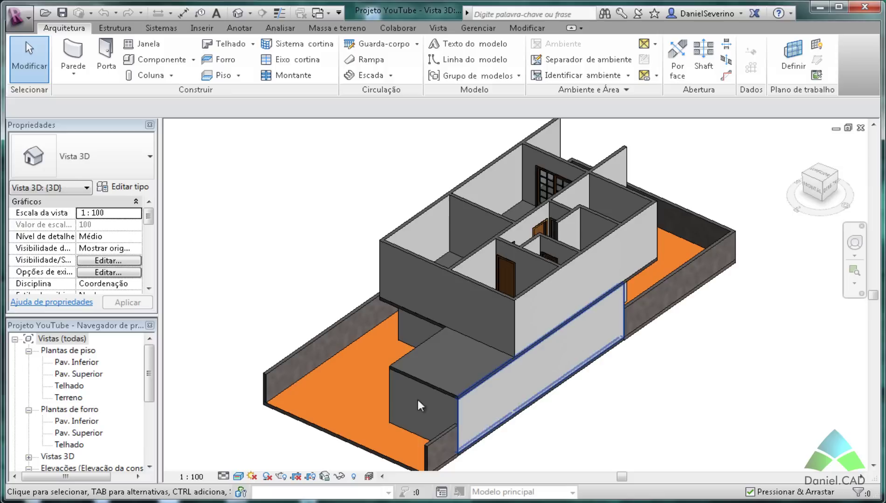
{"action": "double_click", "coordinate": [91, 364]}
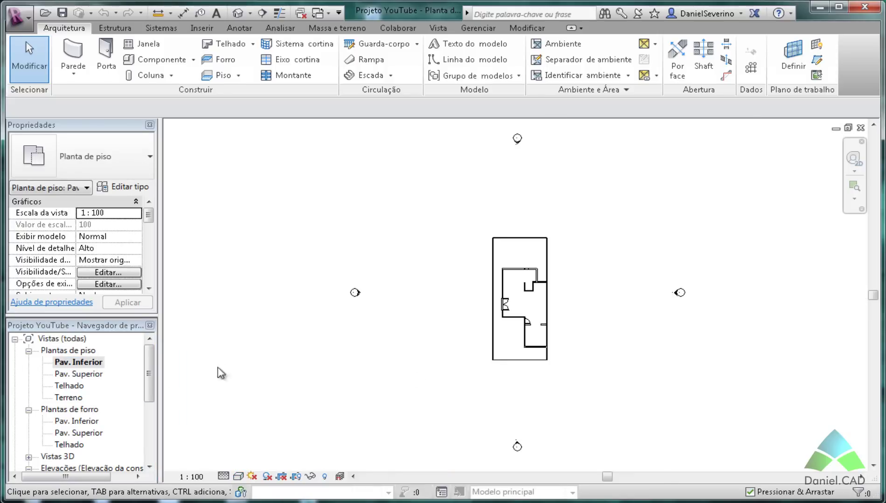
{"action": "scroll", "coordinate": [533, 318], "scroll_direction": "up", "scroll_amount": 1}
{"action": "scroll", "coordinate": [559, 359], "scroll_direction": "up", "scroll_amount": 2}
{"action": "scroll", "coordinate": [559, 359], "scroll_direction": "up", "scroll_amount": 3}
{"action": "scroll", "coordinate": [559, 359], "scroll_direction": "up", "scroll_amount": 3}
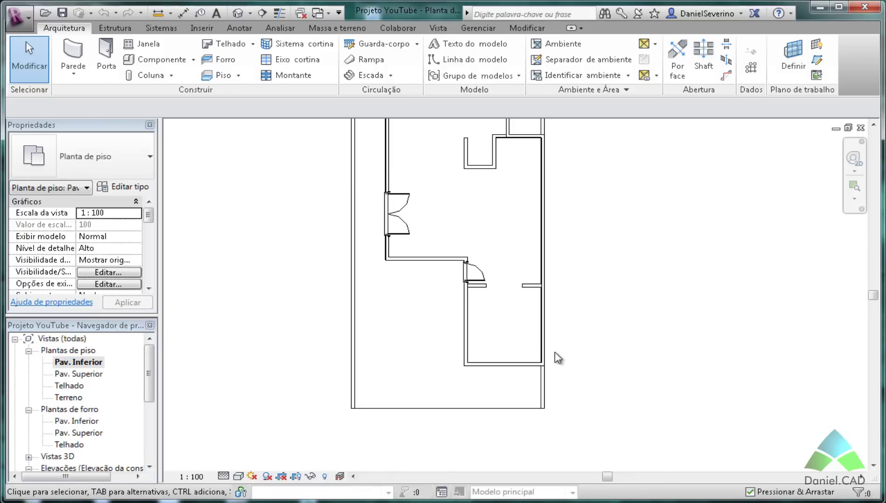
{"action": "scroll", "coordinate": [560, 358], "scroll_direction": "up", "scroll_amount": 2}
{"action": "scroll", "coordinate": [536, 374], "scroll_direction": "up", "scroll_amount": 1}
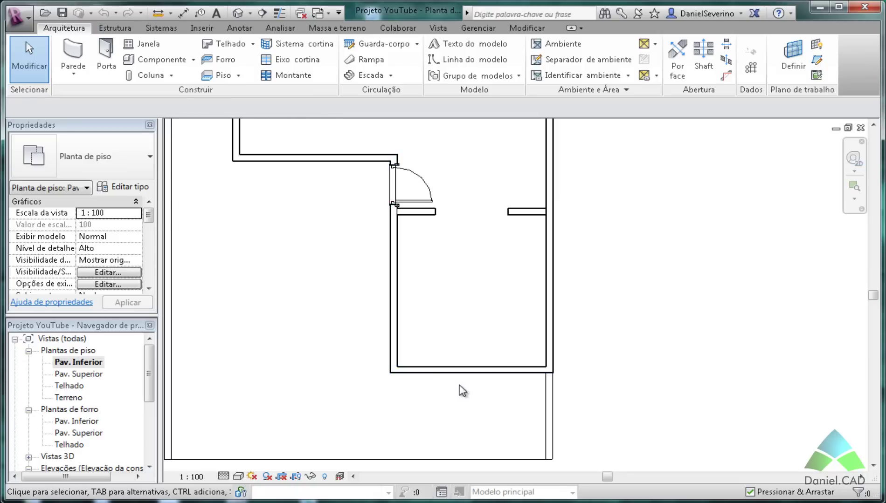
{"action": "scroll", "coordinate": [437, 292], "scroll_direction": "up", "scroll_amount": 1}
{"action": "scroll", "coordinate": [438, 350], "scroll_direction": "up", "scroll_amount": 1}
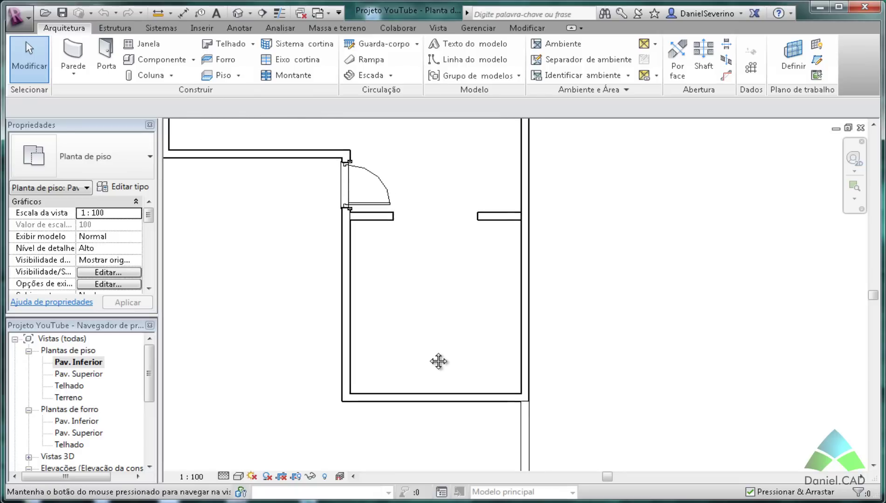
- Center the small room in the plan and consult the PDF floor plan for reference
{"action": "middle_click_drag", "start_coordinate": [447, 369], "coordinate": [438, 360]}
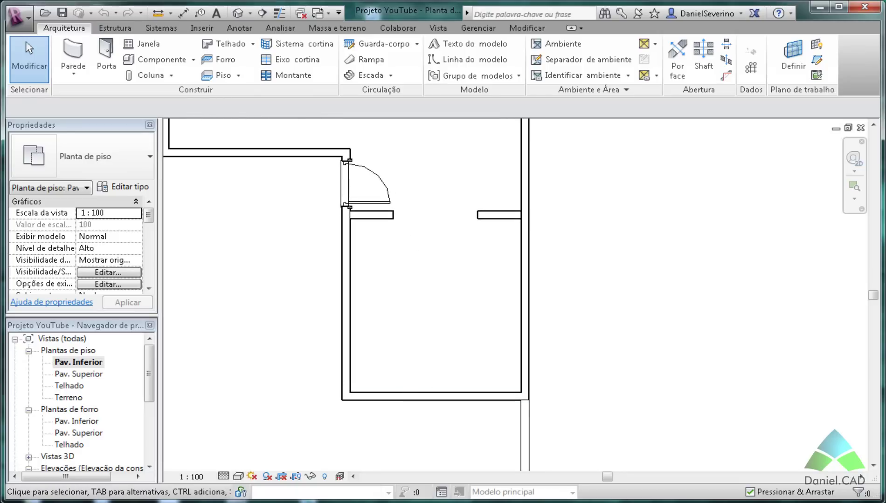
{"action": "key", "text": "alt+Tab"}
{"action": "scroll", "coordinate": [425, 351], "scroll_direction": "up", "scroll_amount": 3}
{"action": "scroll", "coordinate": [449, 354], "scroll_direction": "up", "scroll_amount": 1}
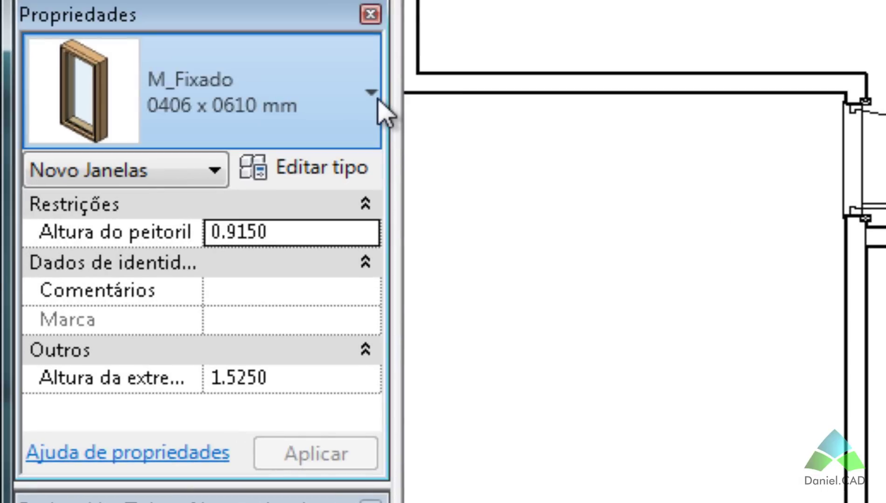
- Switch the window type to M_Fixado 0915 x 1830 mm, with 0.3050 sill height
{"action": "left_click", "coordinate": [379, 105]}
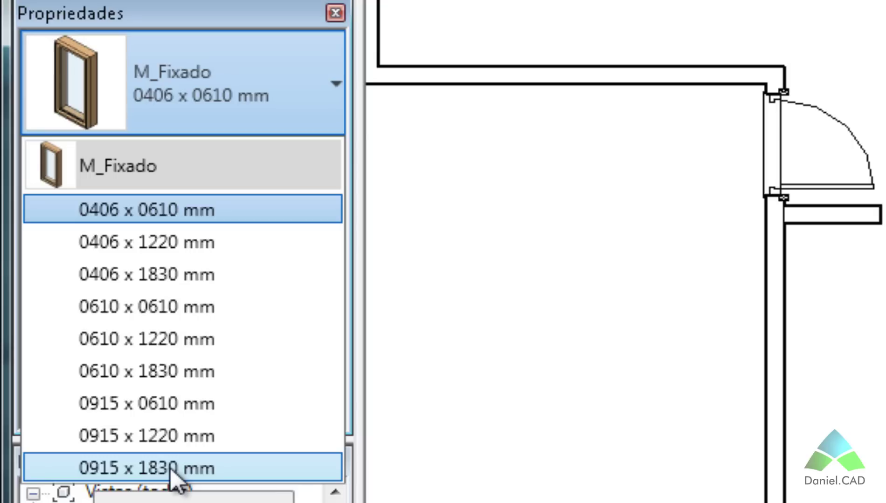
{"action": "left_click", "coordinate": [169, 468]}
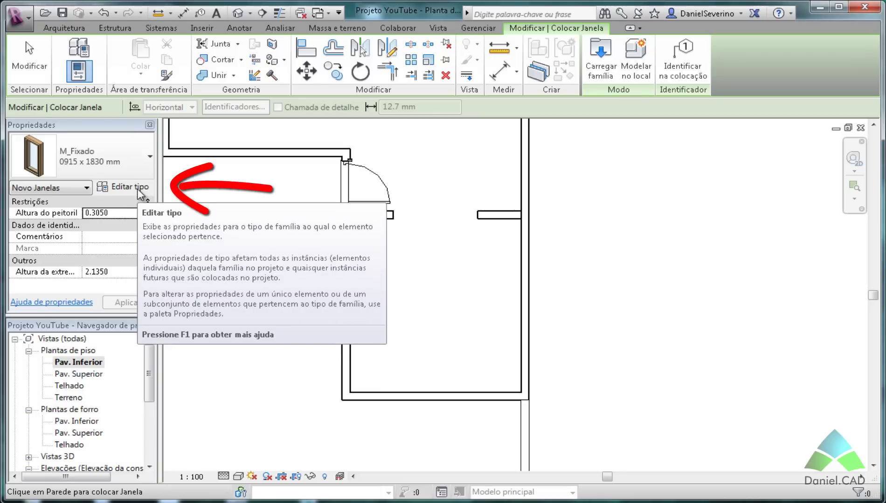
- Start duplicating the M_Fixado 0915 x 1830 mm window type from its type properties
{"action": "left_click", "coordinate": [140, 194]}
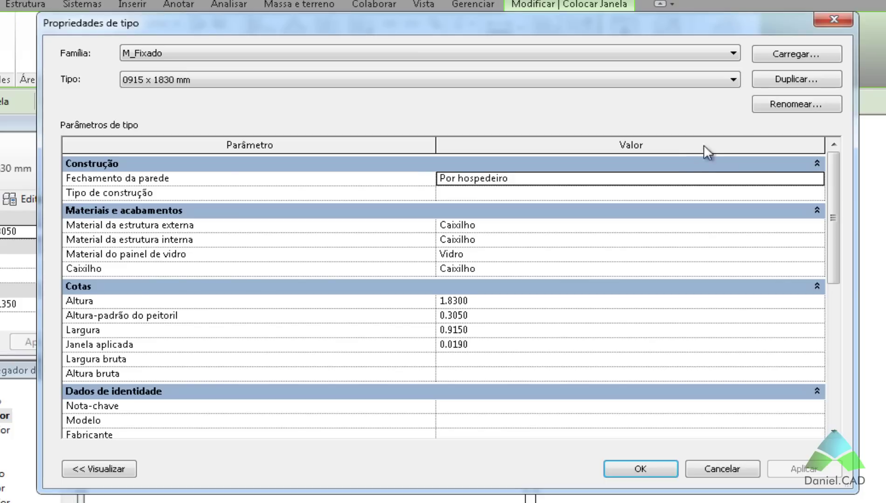
{"action": "left_click", "coordinate": [781, 84]}
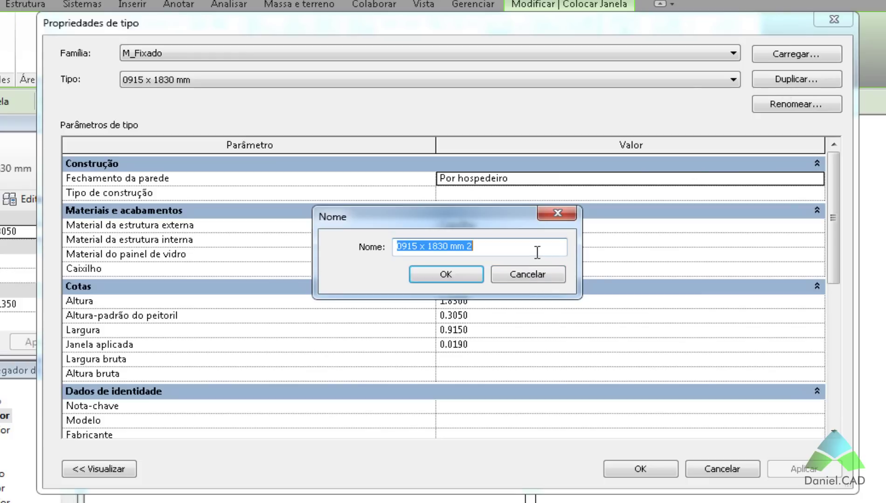
- Name the duplicated window type 'Janela 2,00m x 1,10m'
{"action": "type", "text": "JANELA"}
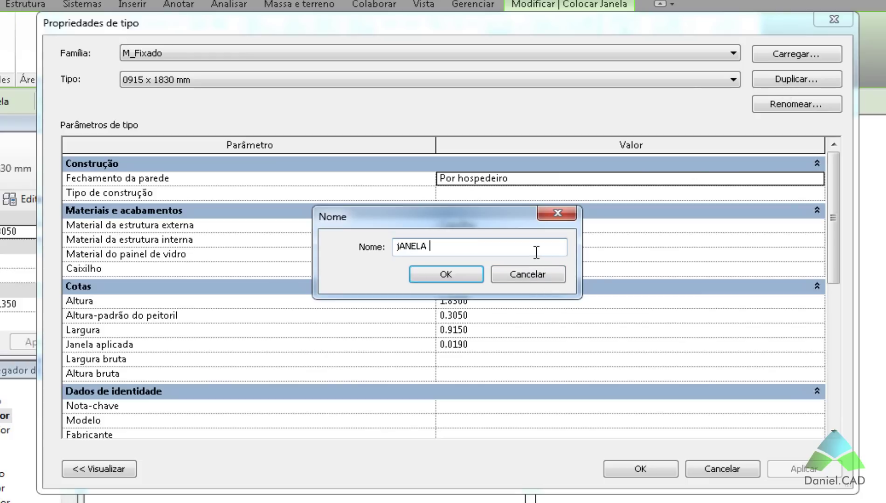
{"action": "key", "text": "ctrl+a"}
{"action": "key", "text": "BackSpace"}
{"action": "type", "text": "Janel"}
{"action": "type", "text": "a "}
{"action": "type", "text": "2,00"}
{"action": "type", "text": "m x 1"}
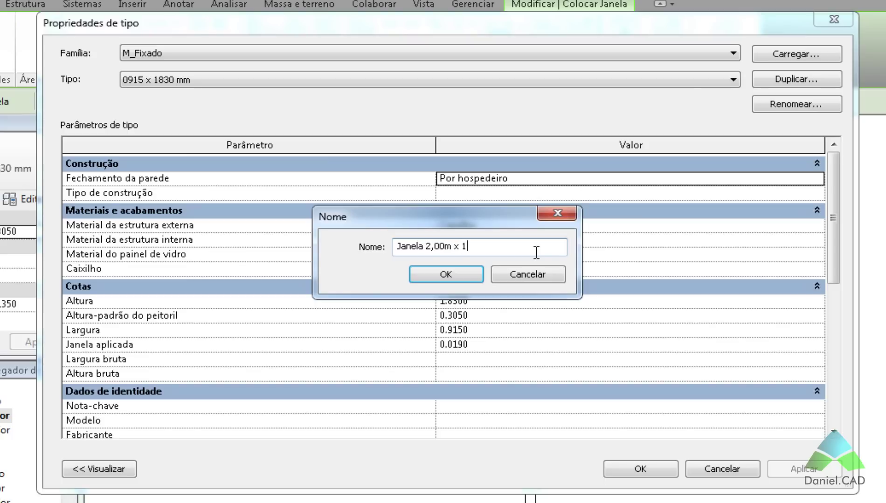
{"action": "type", "text": ",10m"}
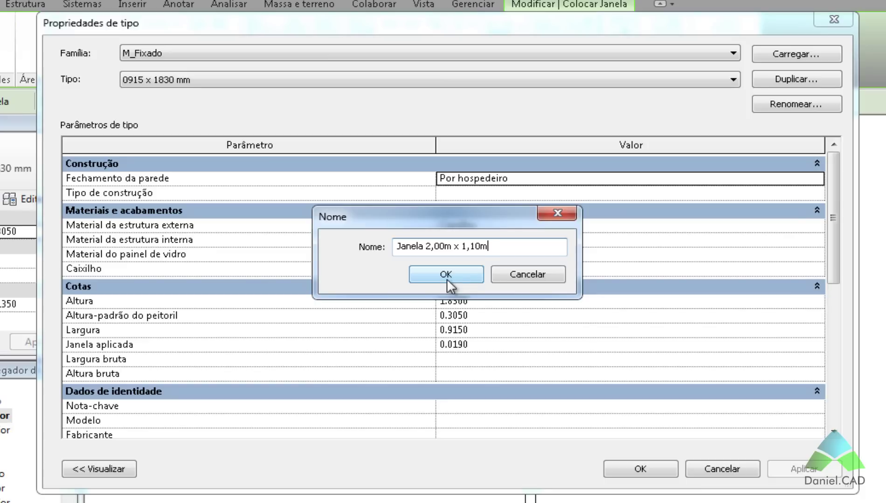
{"action": "left_click", "coordinate": [446, 275]}
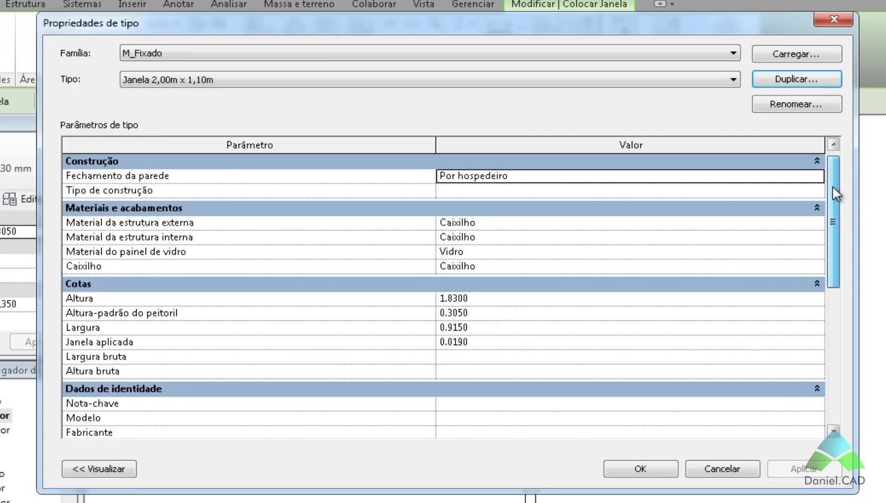
- Give the new type height 1.10, default sill height 1.00 and width 2.00
{"action": "left_click_drag", "start_coordinate": [833, 186], "coordinate": [828, 197]}
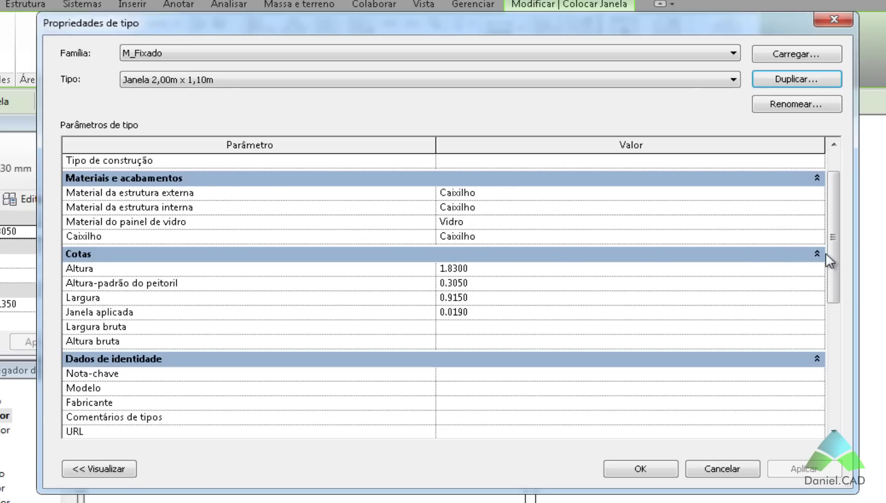
{"action": "left_click_drag", "start_coordinate": [833, 253], "coordinate": [838, 290]}
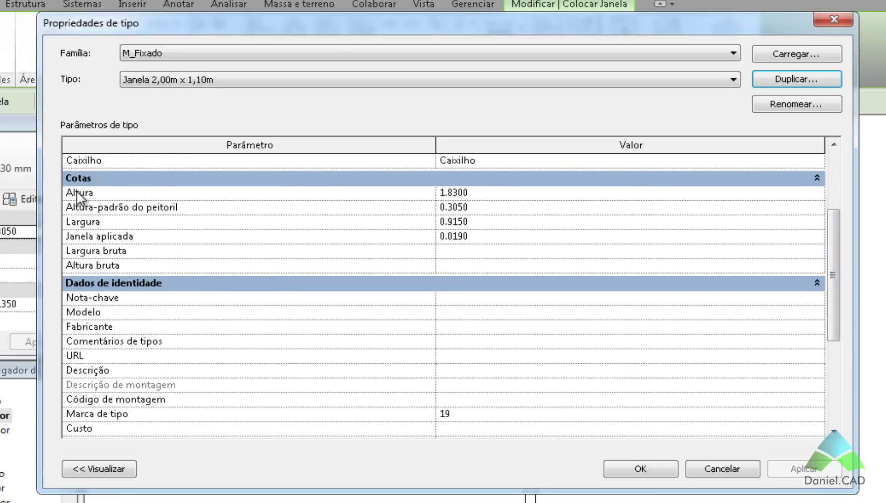
{"action": "left_click", "coordinate": [486, 199]}
{"action": "type", "text": "1.1"}
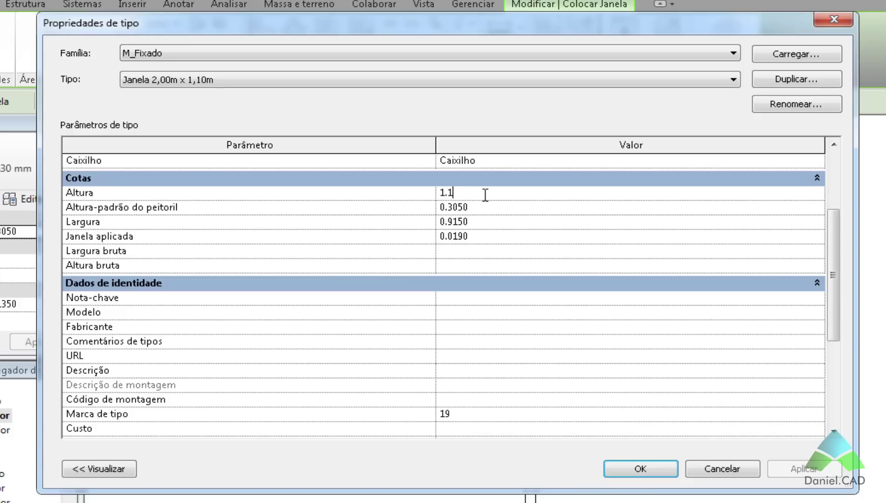
{"action": "type", "text": "0"}
{"action": "key", "text": "Return"}
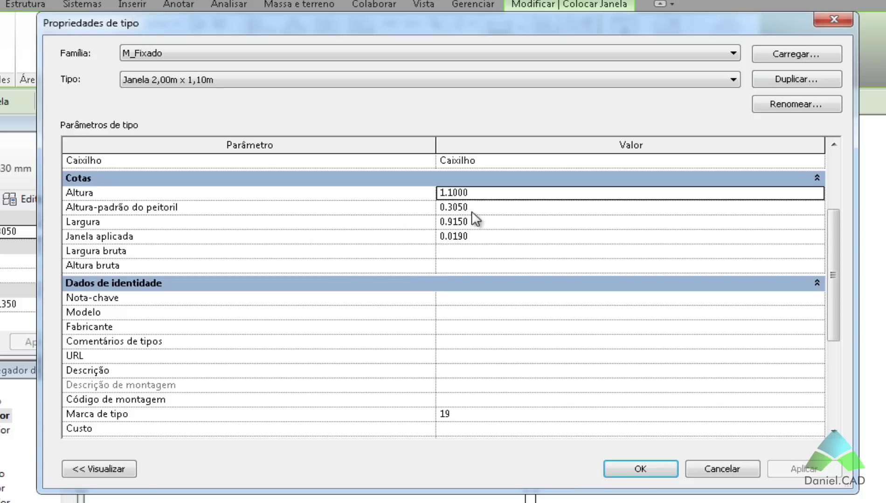
{"action": "left_click", "coordinate": [476, 208]}
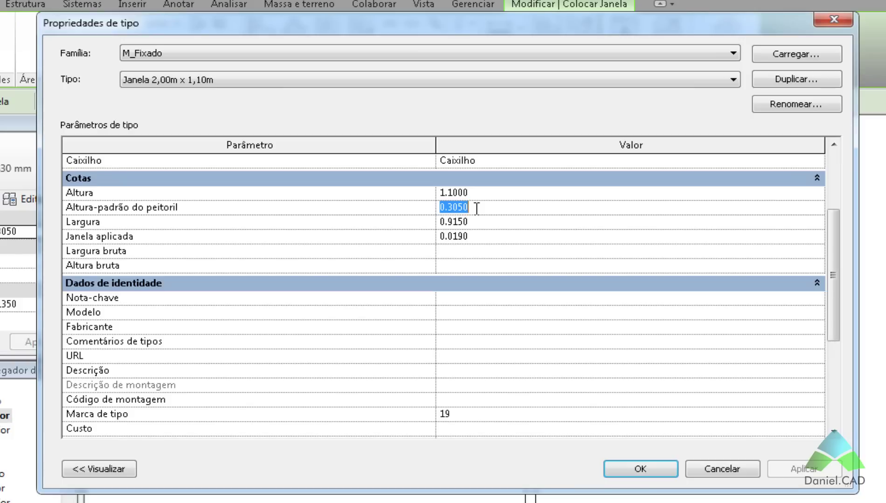
{"action": "type", "text": "1.10"}
{"action": "key", "text": "BackSpace"}
{"action": "key", "text": "BackSpace"}
{"action": "type", "text": "000"}
{"action": "left_click", "coordinate": [479, 223]}
{"action": "type", "text": "2.00"}
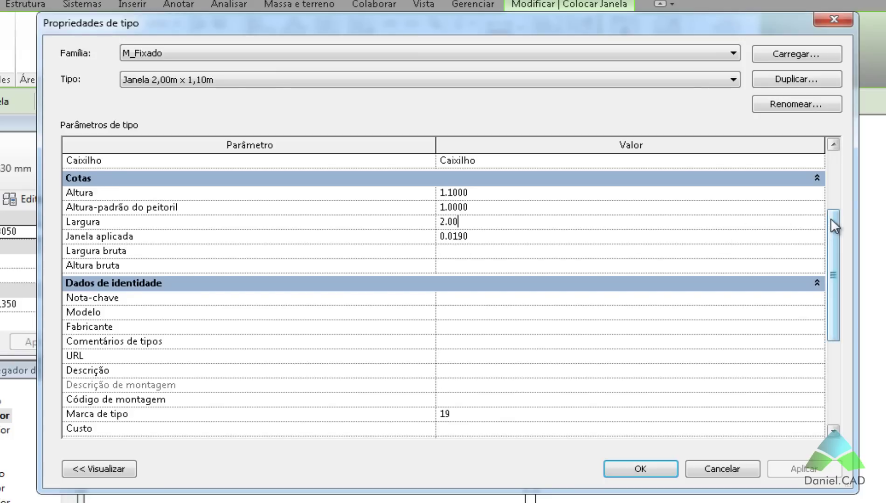
{"action": "left_click_drag", "start_coordinate": [831, 218], "coordinate": [837, 256]}
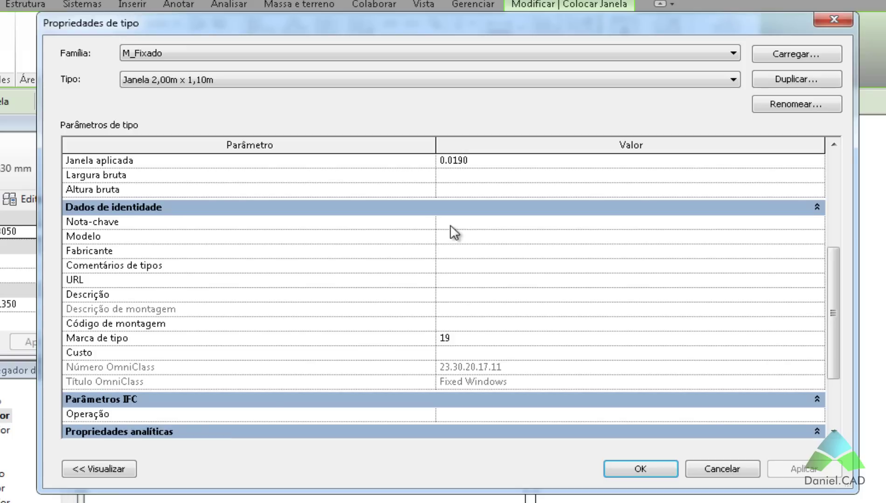
- Enter a cost of 120 for the Janela 2,00m x 1,10m type
{"action": "left_click", "coordinate": [457, 251]}
{"action": "left_click", "coordinate": [460, 268]}
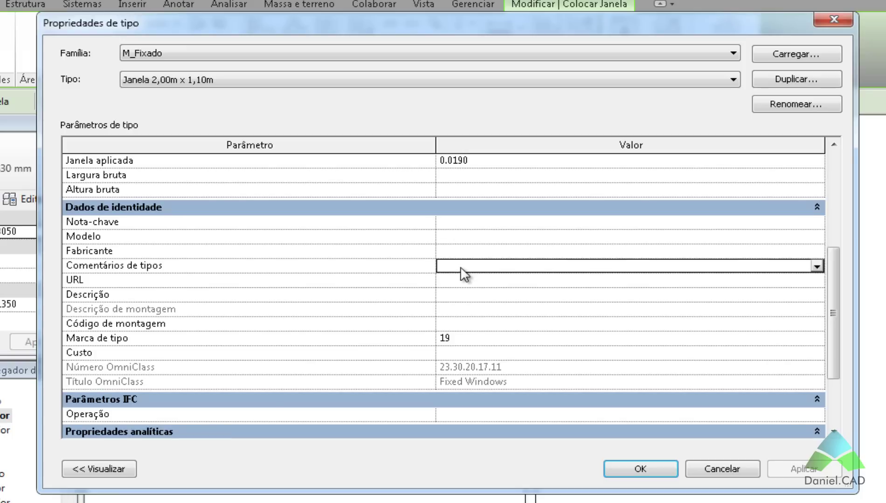
{"action": "left_click", "coordinate": [463, 285]}
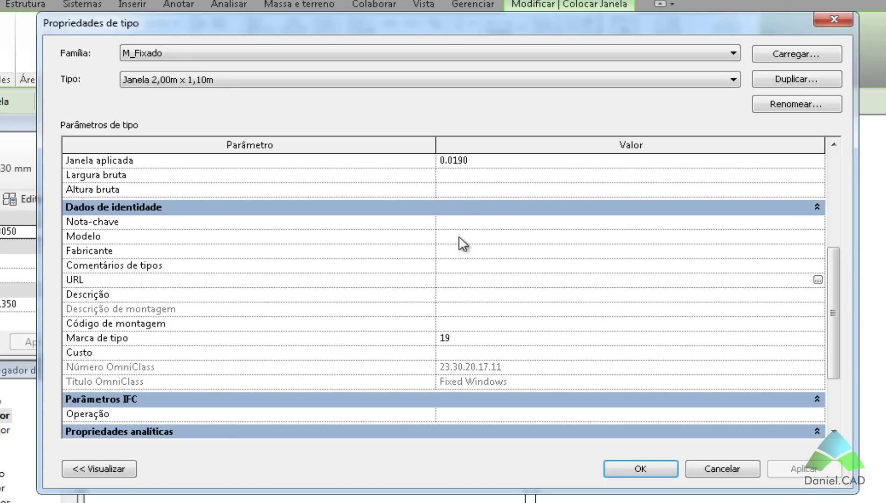
{"action": "left_click", "coordinate": [462, 354]}
{"action": "type", "text": "120"}
{"action": "left_click", "coordinate": [565, 320]}
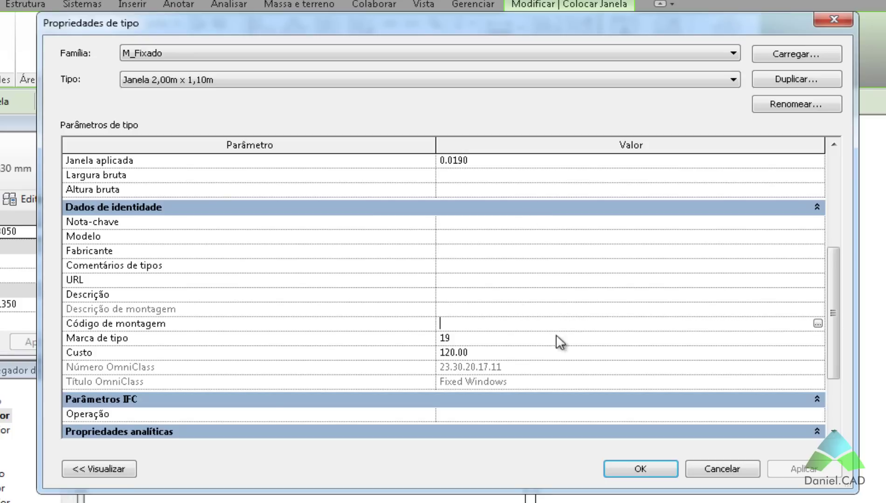
{"action": "left_click_drag", "start_coordinate": [834, 278], "coordinate": [837, 325]}
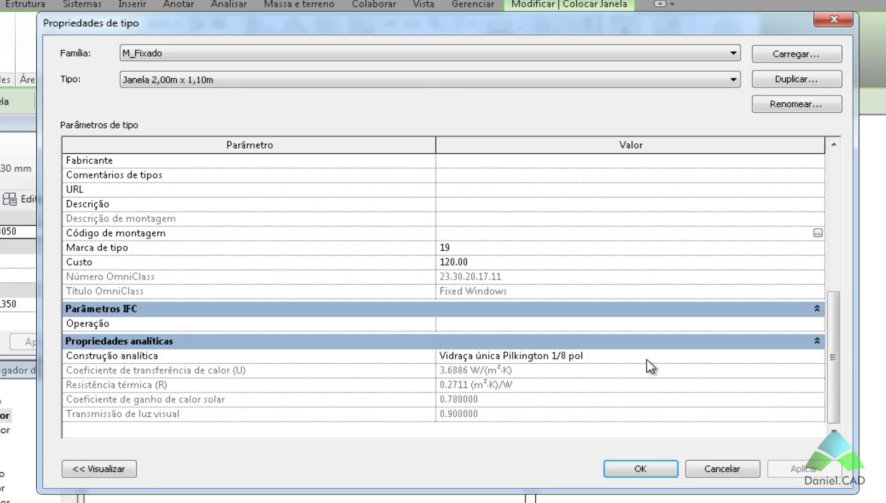
- Keep the Vidraça única Pilkington 1/8 pol glazing and close Type Properties
{"action": "left_click", "coordinate": [797, 359]}
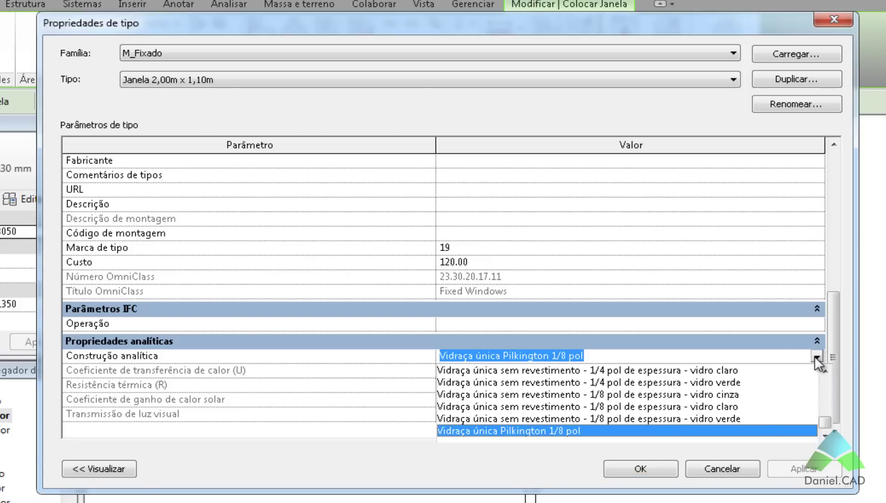
{"action": "mouse_move", "coordinate": [824, 422]}
{"action": "left_mouse_down"}
{"action": "mouse_move", "coordinate": [827, 384]}
{"action": "mouse_move", "coordinate": [821, 416]}
{"action": "left_mouse_up"}
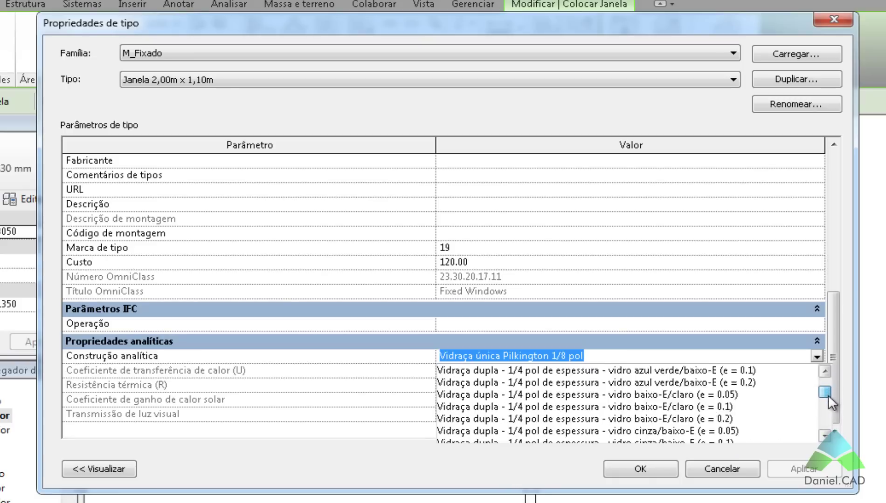
{"action": "left_click", "coordinate": [816, 356]}
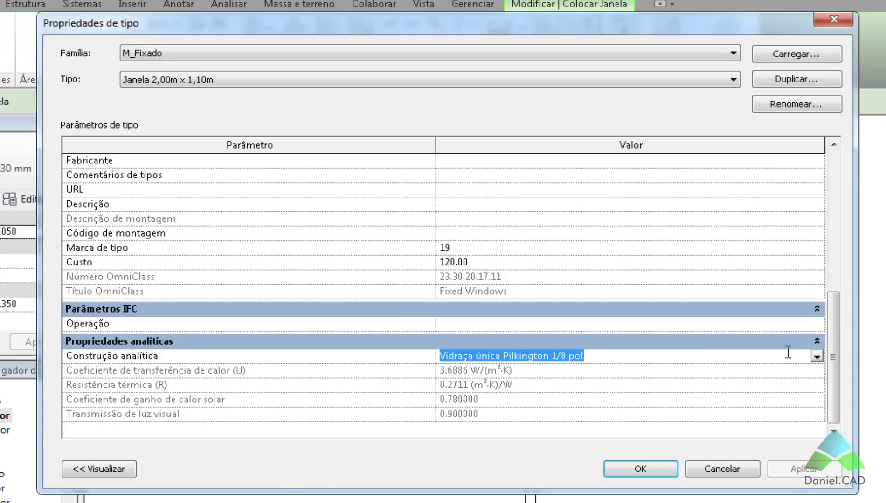
{"action": "left_click", "coordinate": [816, 357]}
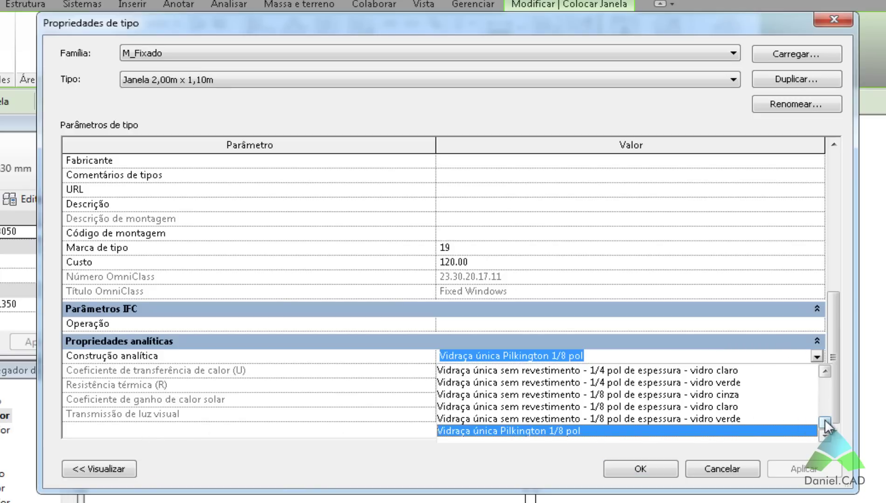
{"action": "mouse_move", "coordinate": [823, 425]}
{"action": "left_mouse_down"}
{"action": "mouse_move", "coordinate": [824, 380]}
{"action": "mouse_move", "coordinate": [824, 407]}
{"action": "left_mouse_up"}
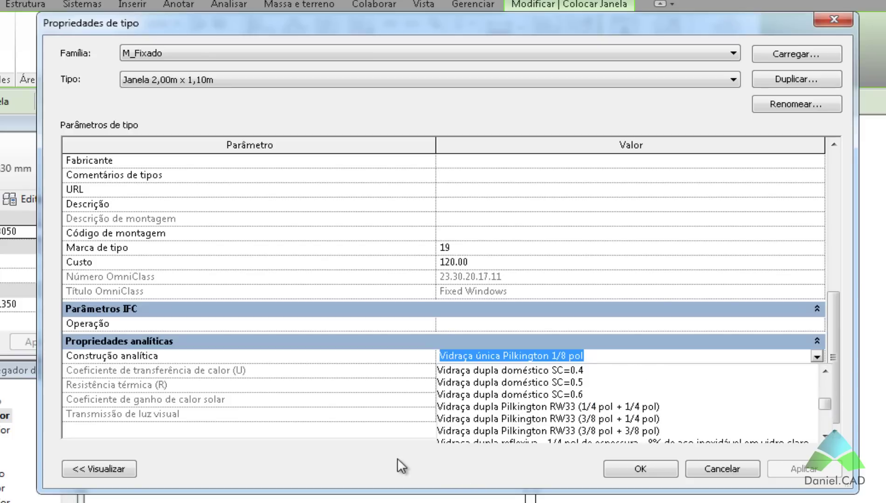
{"action": "left_click", "coordinate": [372, 468]}
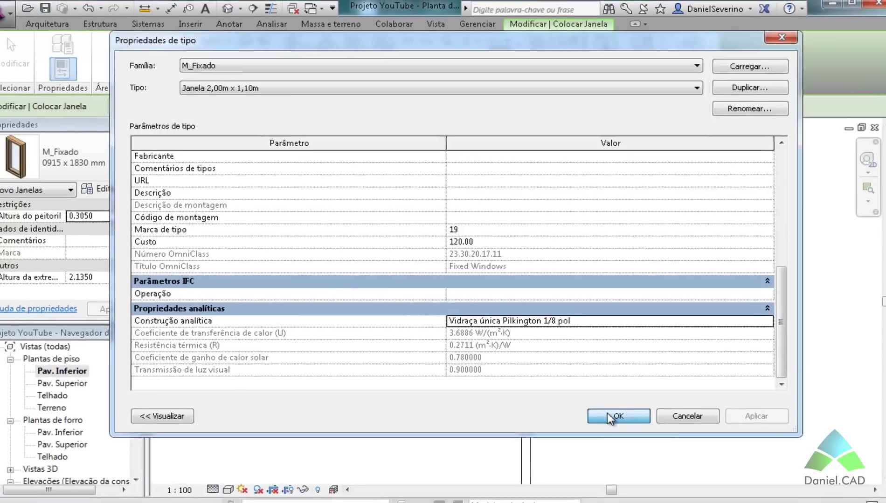
{"action": "left_click", "coordinate": [626, 466]}
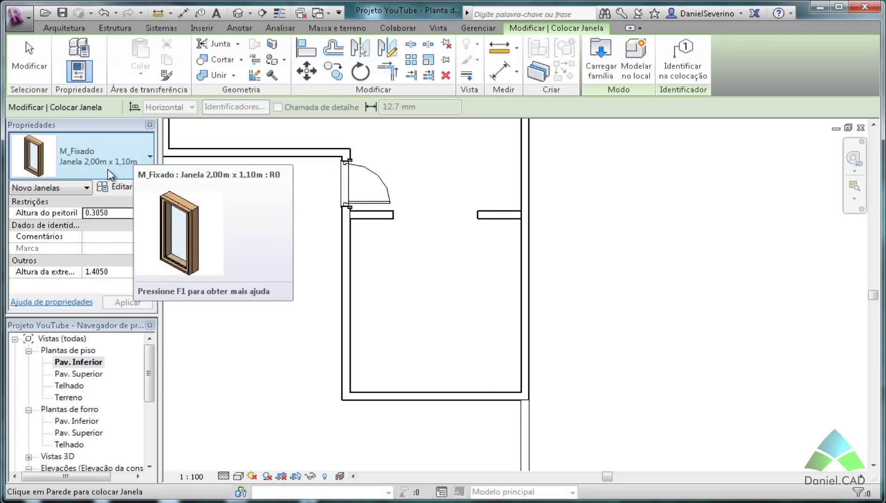
- Reselect Janela 2,00m x 1,10m for placement with a 1.0000 sill height
{"action": "left_click", "coordinate": [102, 212]}
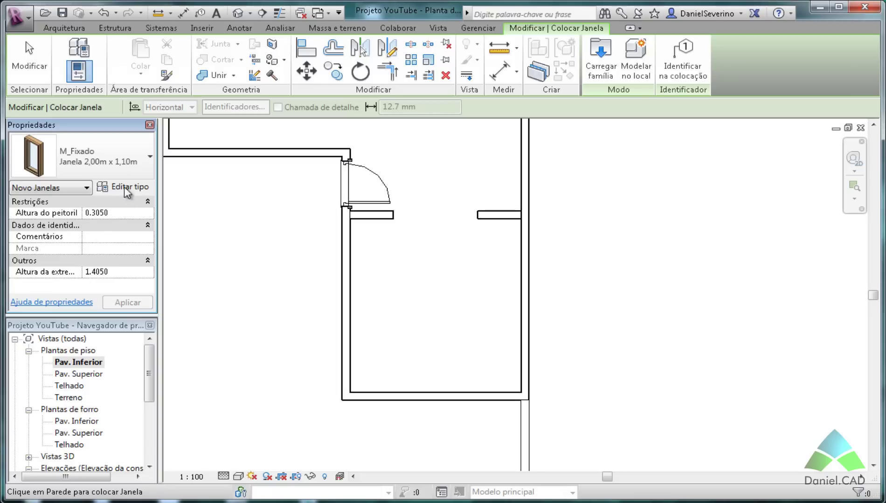
{"action": "left_click", "coordinate": [129, 166]}
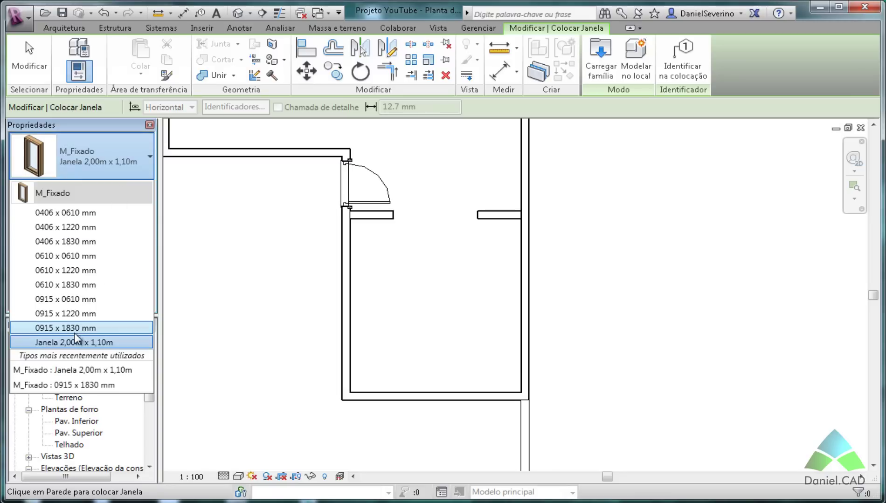
{"action": "left_click", "coordinate": [74, 329]}
{"action": "left_click", "coordinate": [132, 161]}
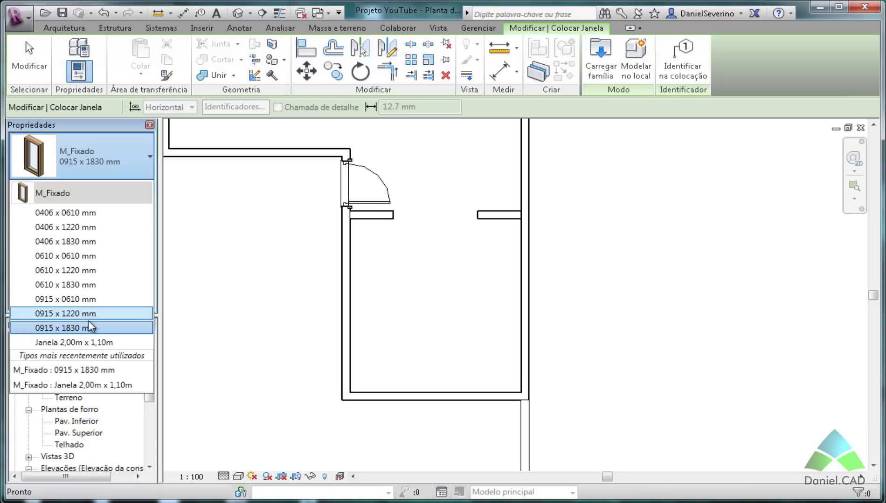
{"action": "left_click", "coordinate": [86, 341]}
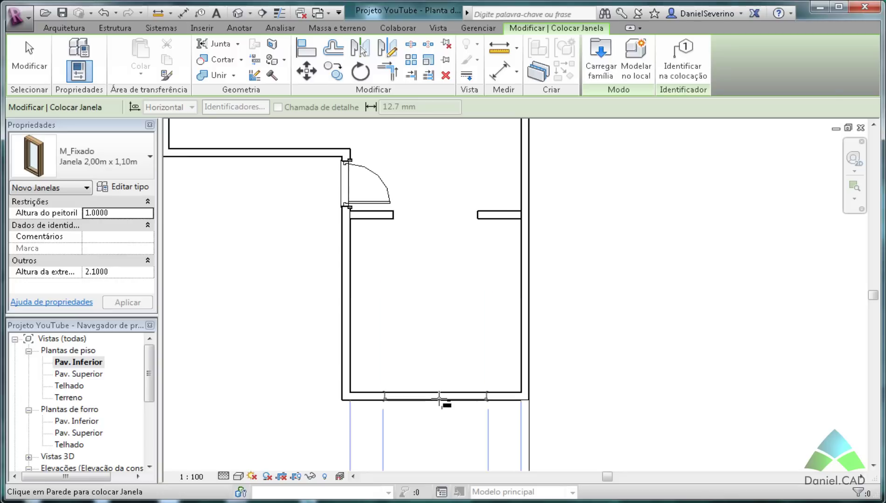
- Place Janela 2,00m x 1,10m windows in the room's bottom and left walls
{"action": "left_click", "coordinate": [439, 400]}
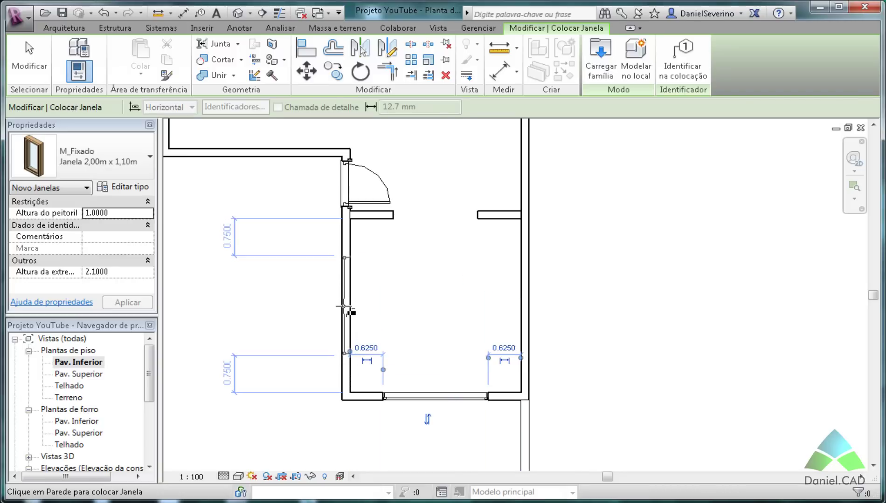
{"action": "left_click", "coordinate": [344, 307]}
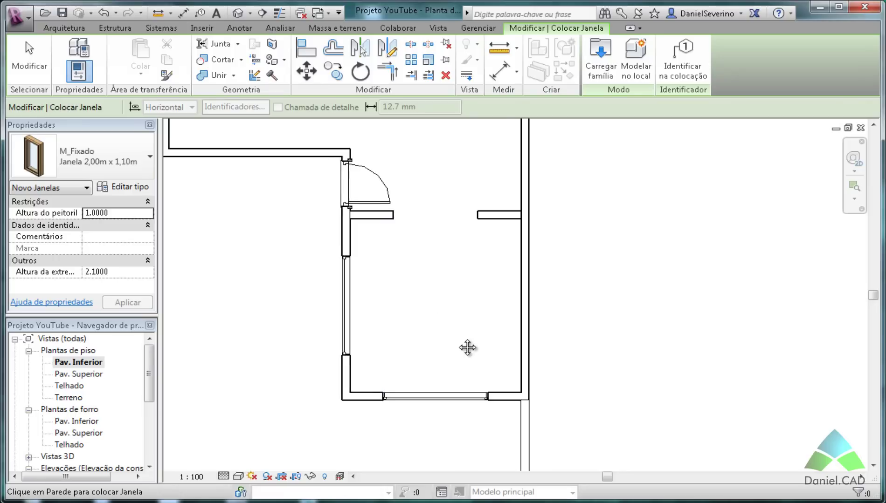
{"action": "middle_click_drag", "start_coordinate": [467, 347], "coordinate": [409, 365]}
{"action": "key", "text": "Escape"}
{"action": "key", "text": "Escape"}
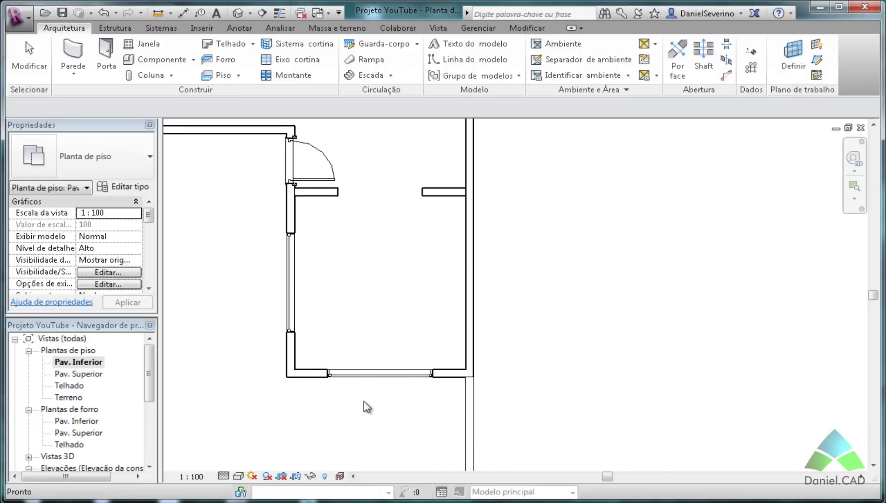
{"action": "scroll", "coordinate": [365, 405], "scroll_direction": "up", "scroll_amount": 2}
{"action": "scroll", "coordinate": [364, 405], "scroll_direction": "up", "scroll_amount": 2}
{"action": "scroll", "coordinate": [399, 372], "scroll_direction": "up", "scroll_amount": 1}
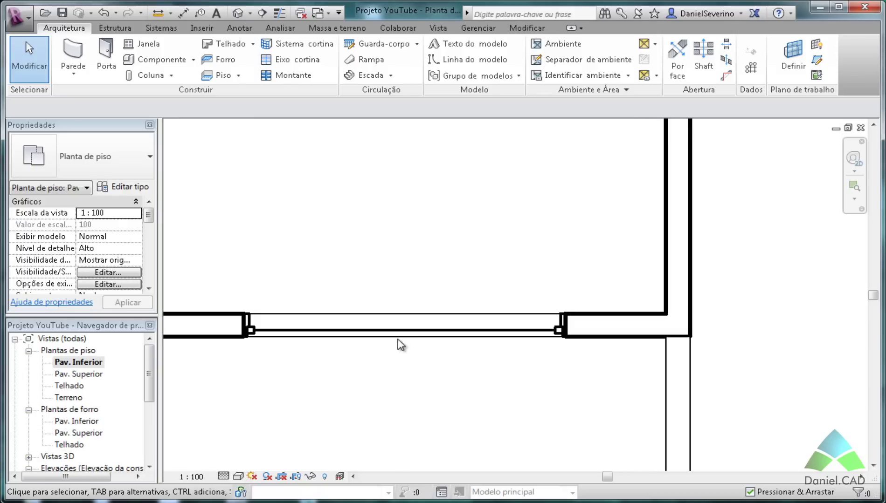
{"action": "left_click", "coordinate": [400, 345]}
{"action": "middle_click_drag", "start_coordinate": [421, 385], "coordinate": [493, 389]}
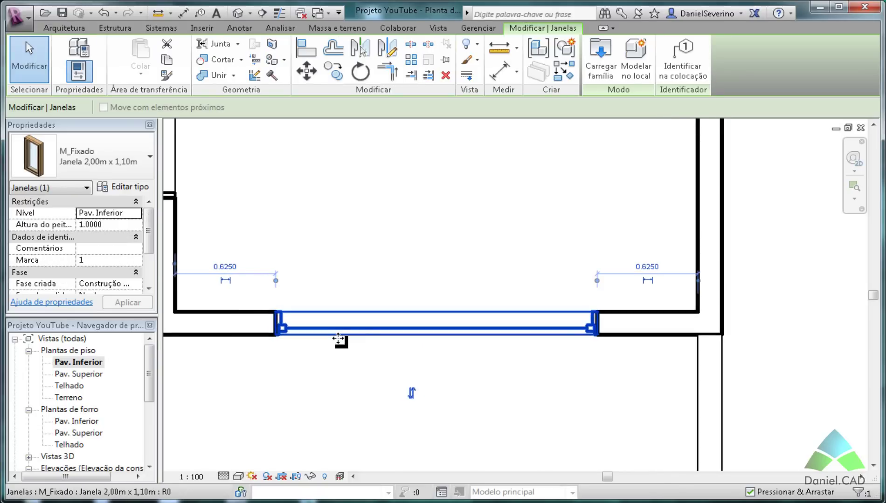
{"action": "left_click", "coordinate": [412, 394]}
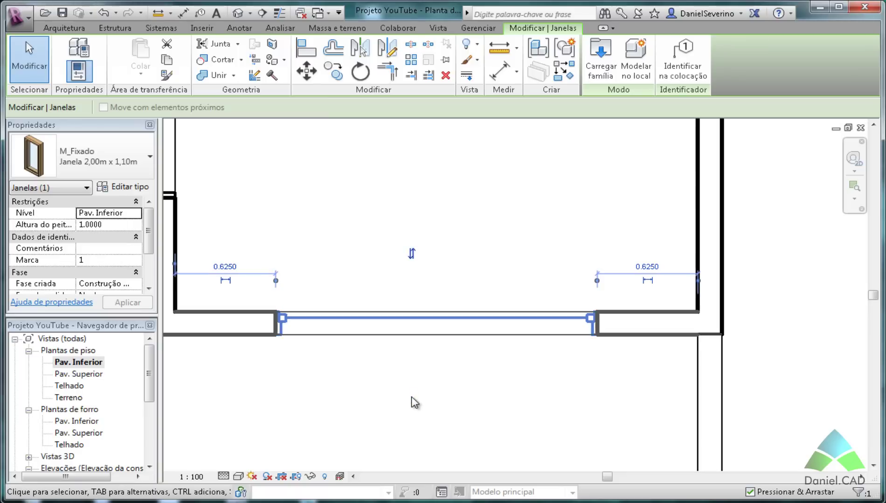
{"action": "left_click", "coordinate": [412, 255]}
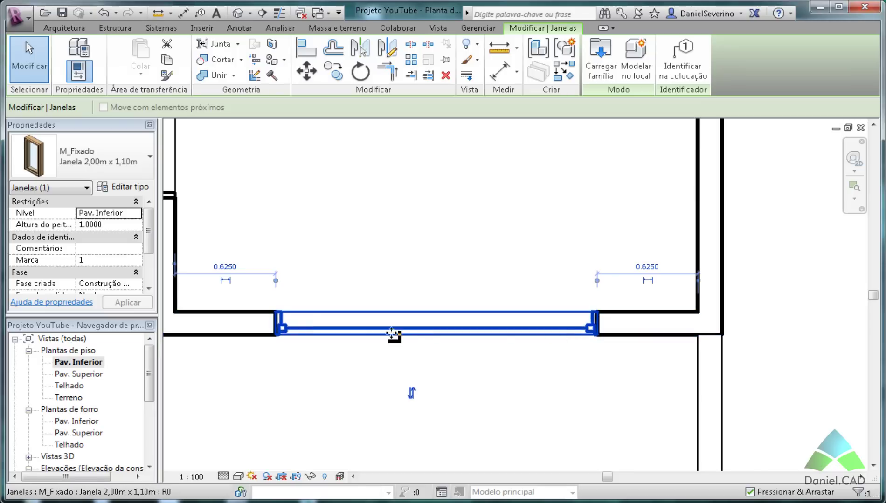
{"action": "left_click", "coordinate": [411, 393]}
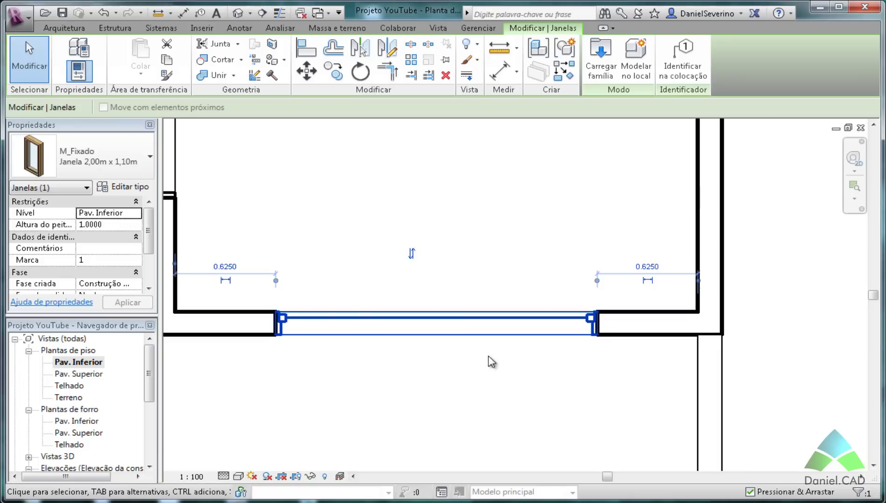
{"action": "left_click", "coordinate": [411, 253]}
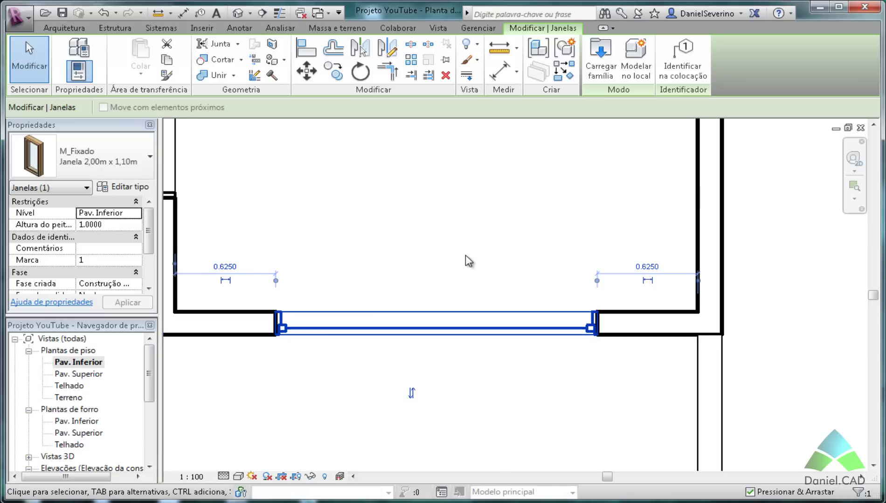
{"action": "scroll", "coordinate": [468, 254], "scroll_direction": "down", "scroll_amount": 2}
{"action": "left_click", "coordinate": [500, 368]}
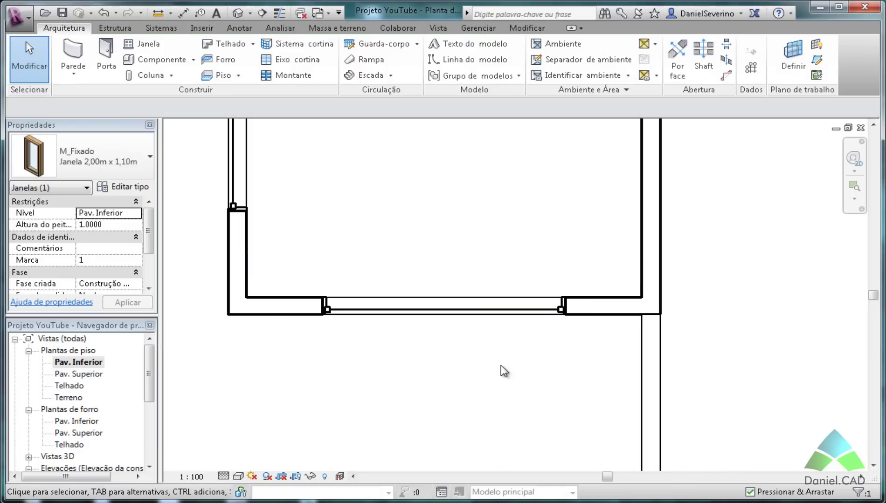
{"action": "scroll", "coordinate": [500, 368], "scroll_direction": "down", "scroll_amount": 2}
{"action": "scroll", "coordinate": [501, 367], "scroll_direction": "down", "scroll_amount": 2}
{"action": "mouse_move", "coordinate": [491, 266]}
{"action": "middle_mouse_down"}
{"action": "mouse_move", "coordinate": [451, 336]}
{"action": "mouse_move", "coordinate": [444, 331]}
{"action": "mouse_move", "coordinate": [458, 328]}
{"action": "middle_mouse_up"}
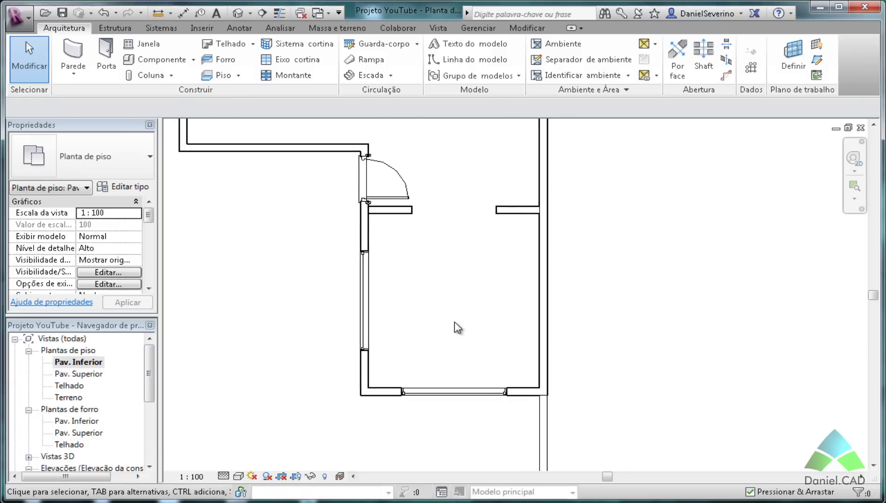
{"action": "left_click", "coordinate": [238, 13]}
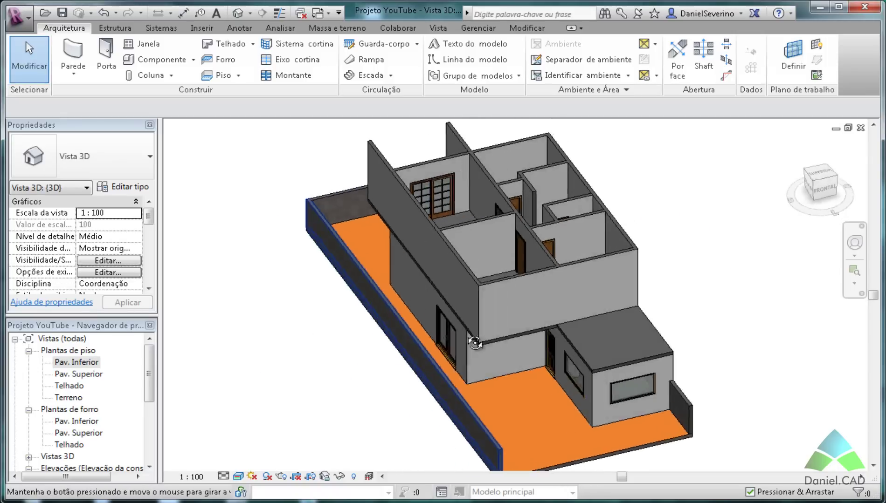
{"action": "mouse_move", "coordinate": [359, 344]}
{"action": "middle_mouse_down", "text": "shift"}
{"action": "mouse_move", "coordinate": [489, 340]}
{"action": "mouse_move", "coordinate": [618, 240]}
{"action": "middle_mouse_up", "text": "shift"}
{"action": "scroll", "coordinate": [489, 345], "scroll_direction": "up", "scroll_amount": 4}
{"action": "scroll", "coordinate": [615, 234], "scroll_direction": "up", "scroll_amount": 2}
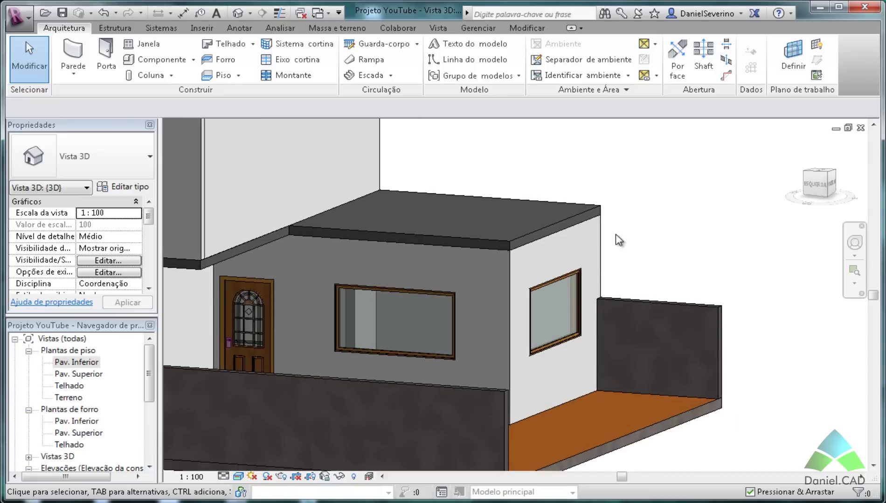
{"action": "scroll", "coordinate": [616, 234], "scroll_direction": "up", "scroll_amount": 2}
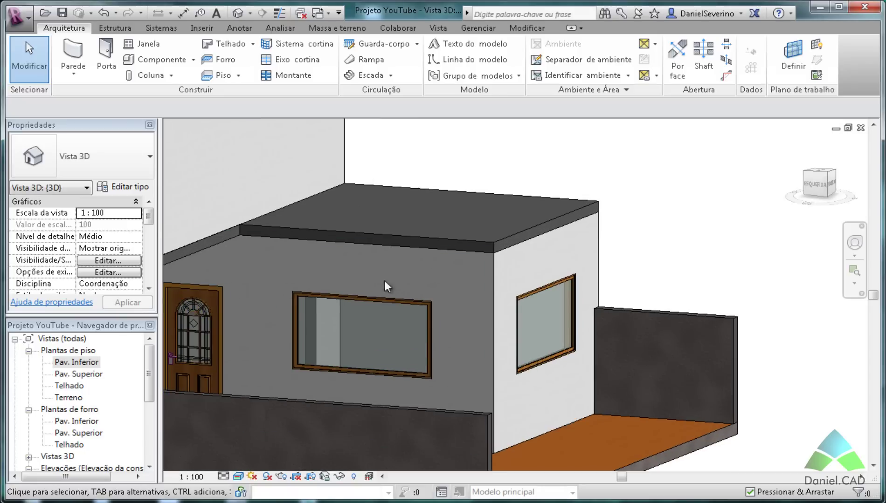
{"action": "scroll", "coordinate": [483, 384], "scroll_direction": "down", "scroll_amount": 1}
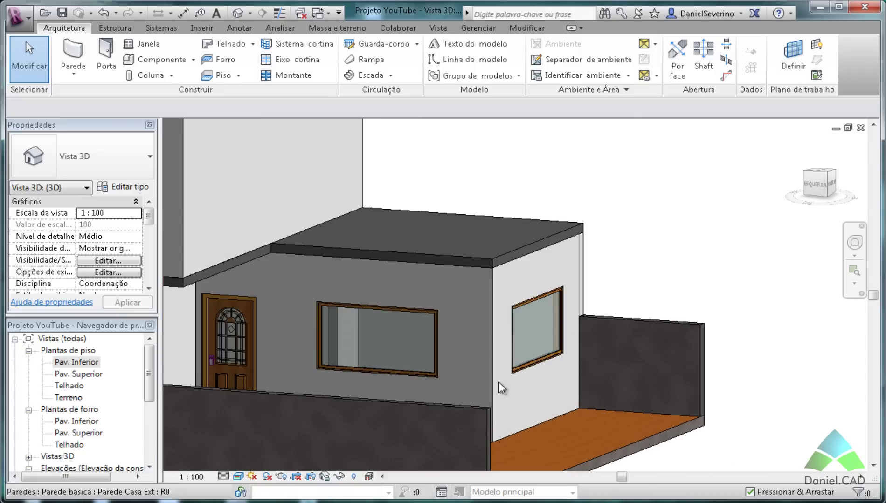
{"action": "middle_click_drag", "start_coordinate": [498, 382], "coordinate": [450, 419], "text": "shift"}
{"action": "scroll", "coordinate": [488, 306], "scroll_direction": "down", "scroll_amount": 1}
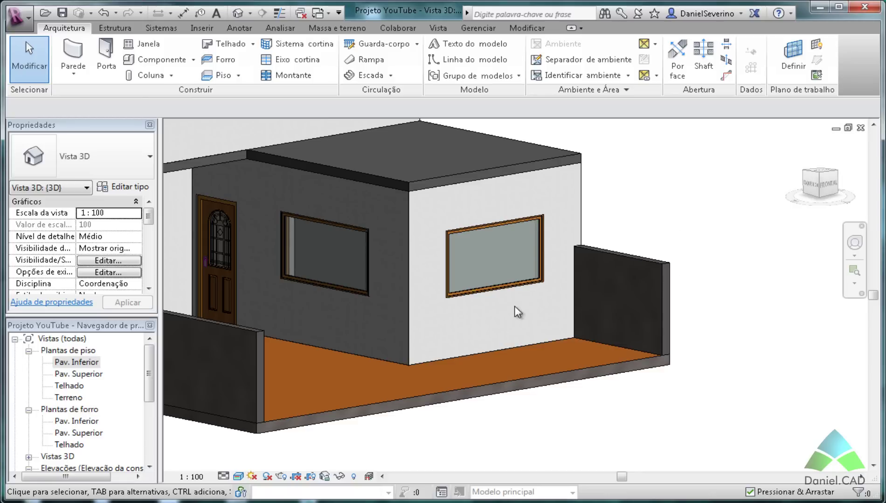
- Select the right-hand window and test a 1.5 sill height, then set it back to 1
{"action": "left_click", "coordinate": [510, 292]}
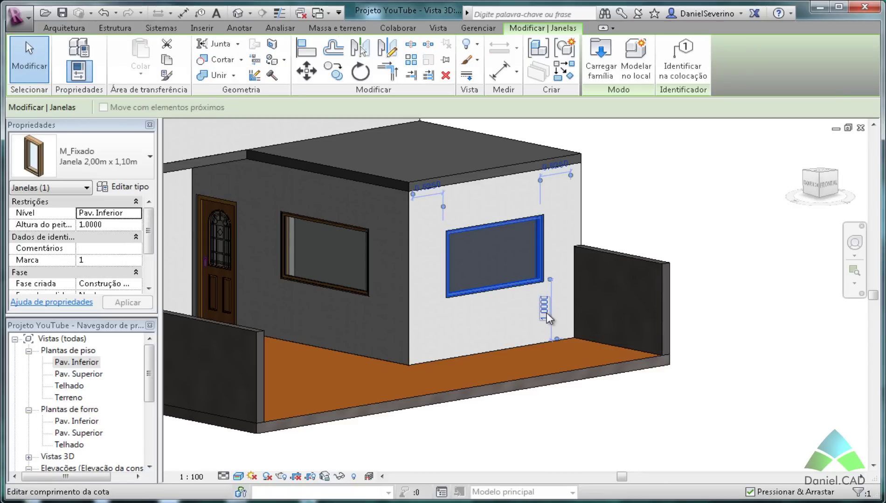
{"action": "scroll", "coordinate": [552, 316], "scroll_direction": "up", "scroll_amount": 3}
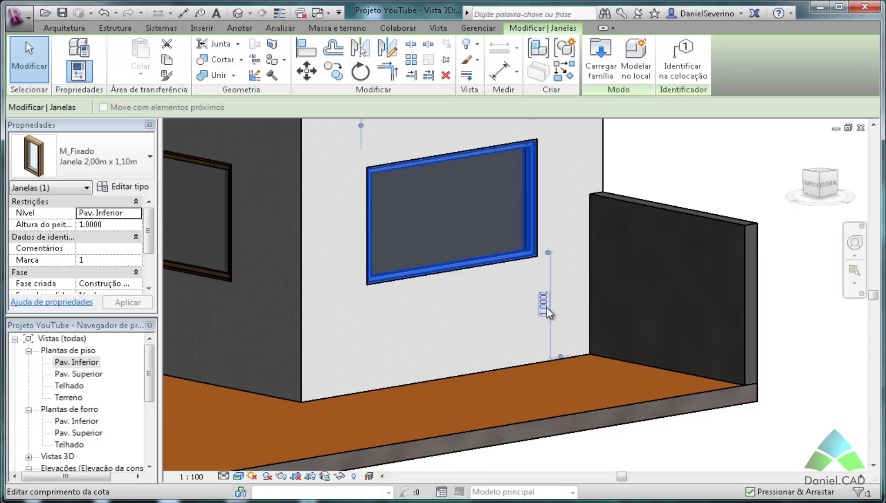
{"action": "left_click", "coordinate": [544, 306]}
{"action": "type", "text": "1.5"}
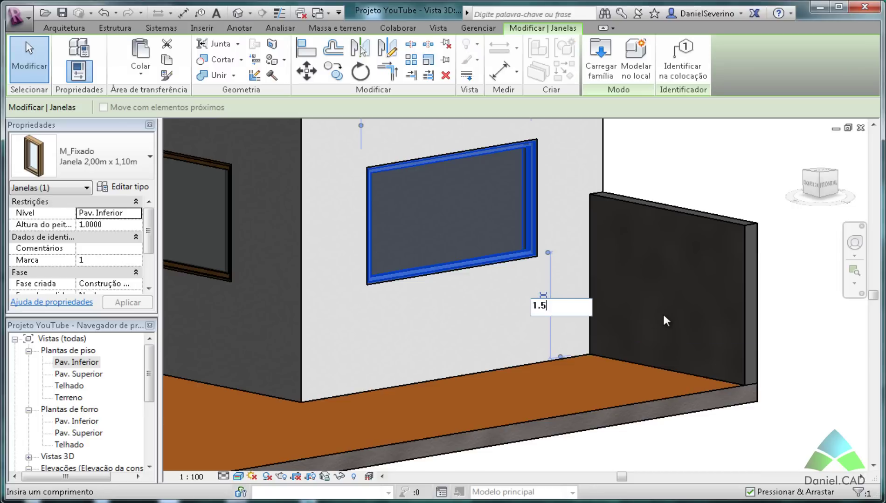
{"action": "key", "text": "Return"}
{"action": "middle_click_drag", "start_coordinate": [683, 322], "coordinate": [697, 378]}
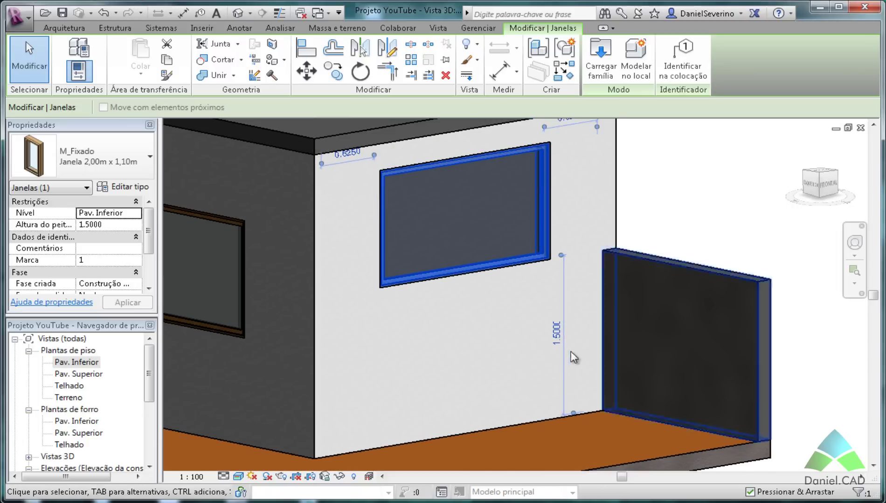
{"action": "left_click", "coordinate": [557, 332]}
{"action": "type", "text": "1.5000"}
{"action": "key", "text": "Return"}
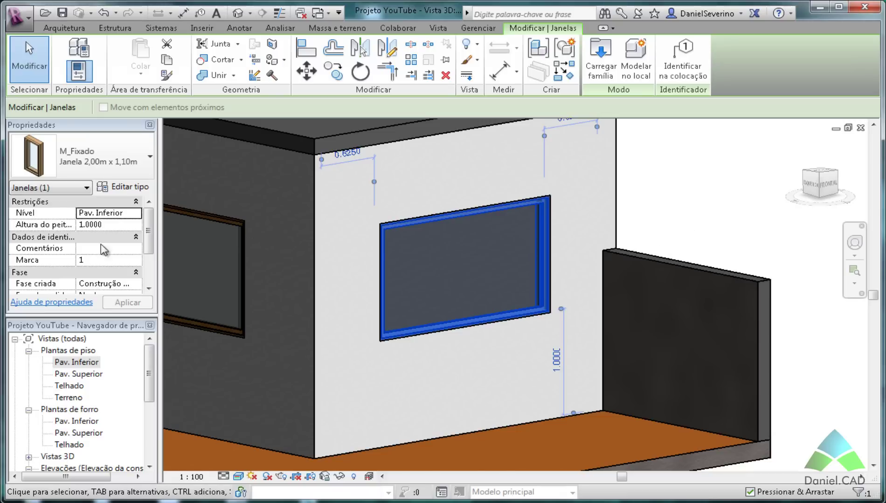
- Try a 0.5 sill height in Properties, then restore the sill to 1 m
{"action": "left_click", "coordinate": [110, 226]}
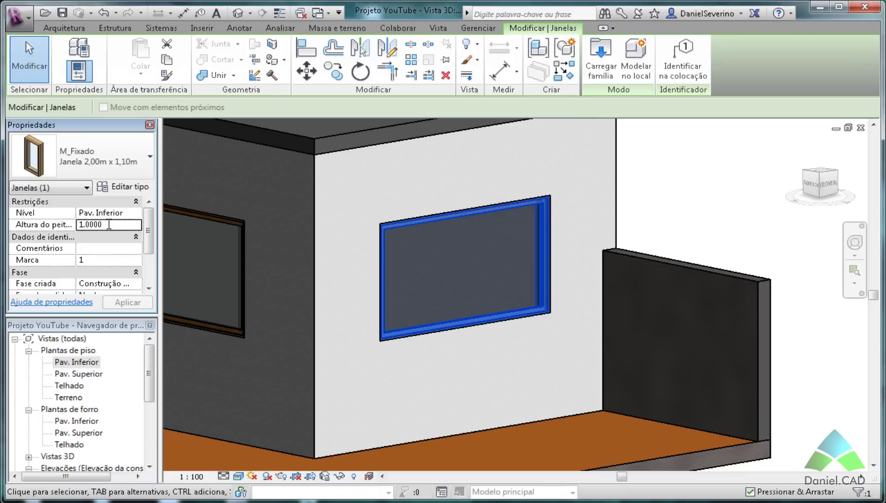
{"action": "type", "text": "0.5000"}
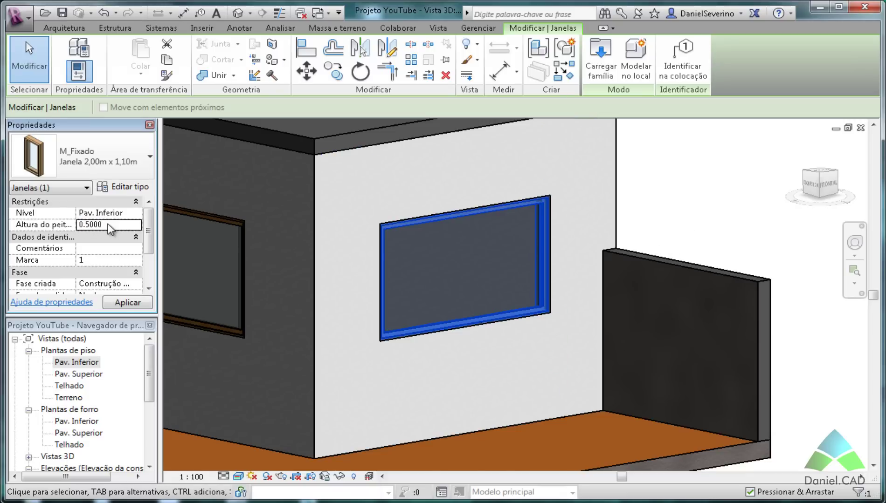
{"action": "left_click", "coordinate": [114, 299]}
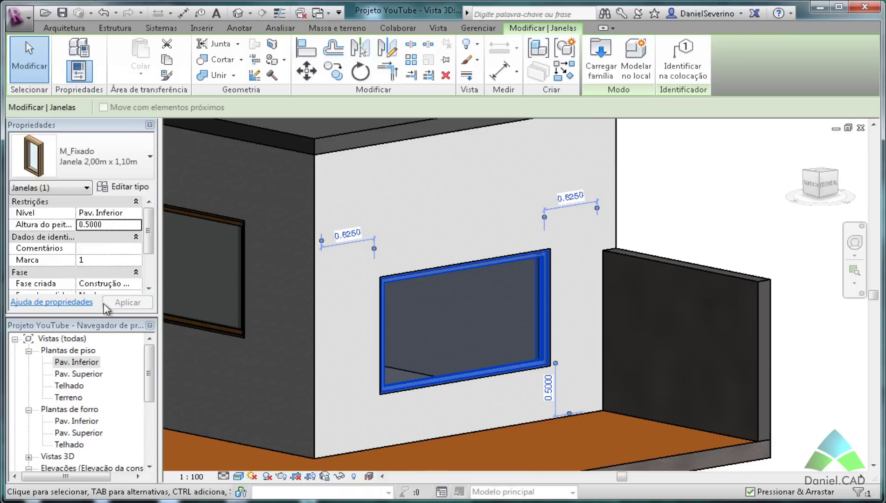
{"action": "left_click", "coordinate": [548, 388]}
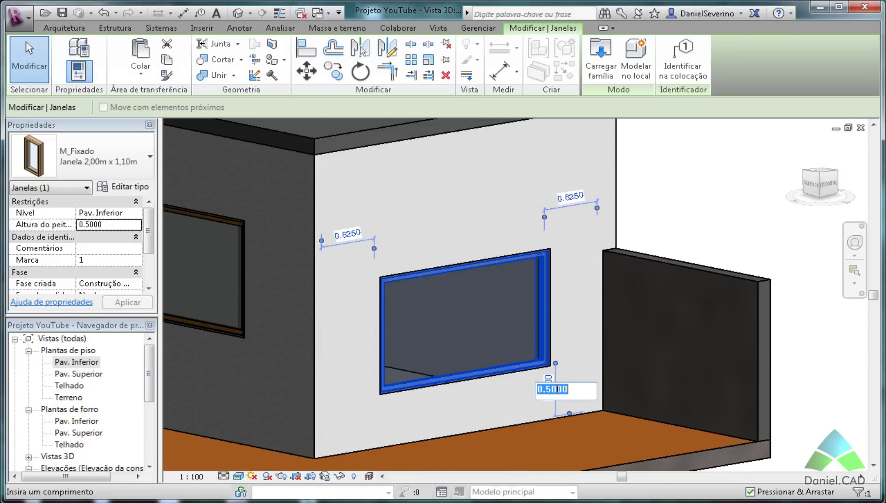
{"action": "type", "text": "1"}
{"action": "key", "text": "Return"}
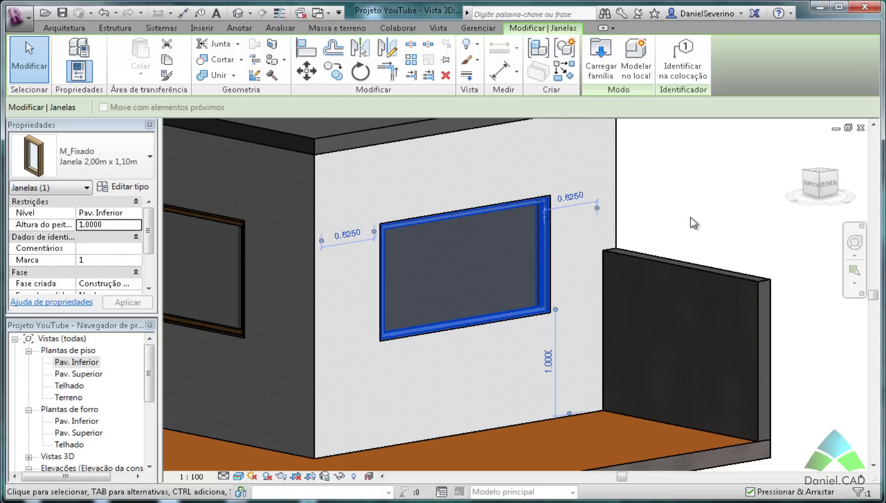
{"action": "left_click", "coordinate": [675, 200]}
- Return to the Pav. Inferior floor plan
{"action": "scroll", "coordinate": [676, 200], "scroll_direction": "down", "scroll_amount": 2}
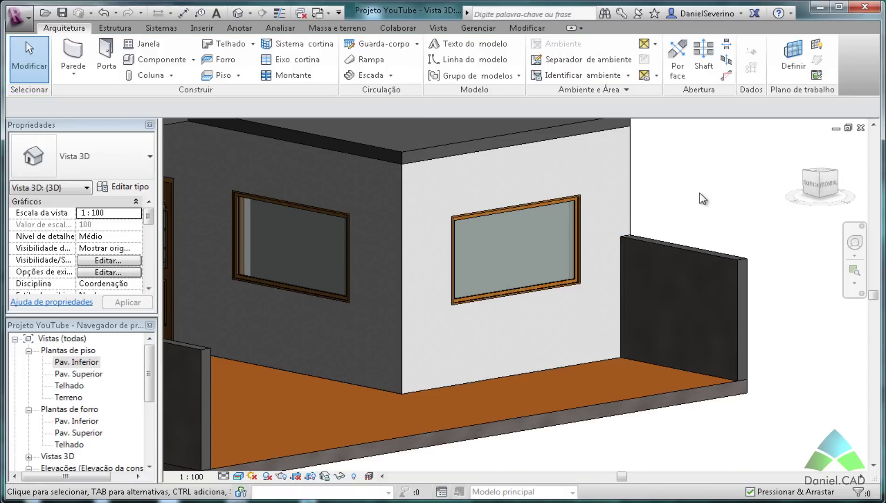
{"action": "double_click", "coordinate": [91, 364]}
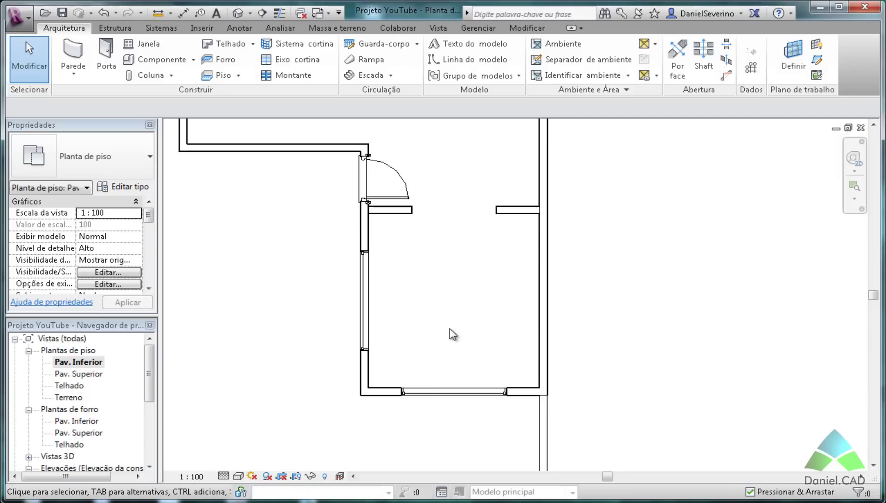
{"action": "scroll", "coordinate": [452, 336], "scroll_direction": "down", "scroll_amount": 2}
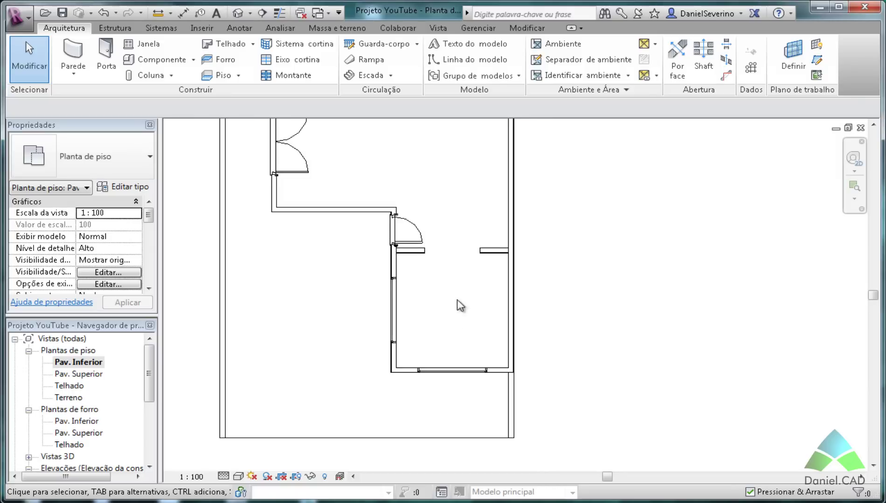
- Pan the plan to show the upper doors and walls, and start placing a new window
{"action": "middle_click_drag", "start_coordinate": [458, 306], "coordinate": [464, 350]}
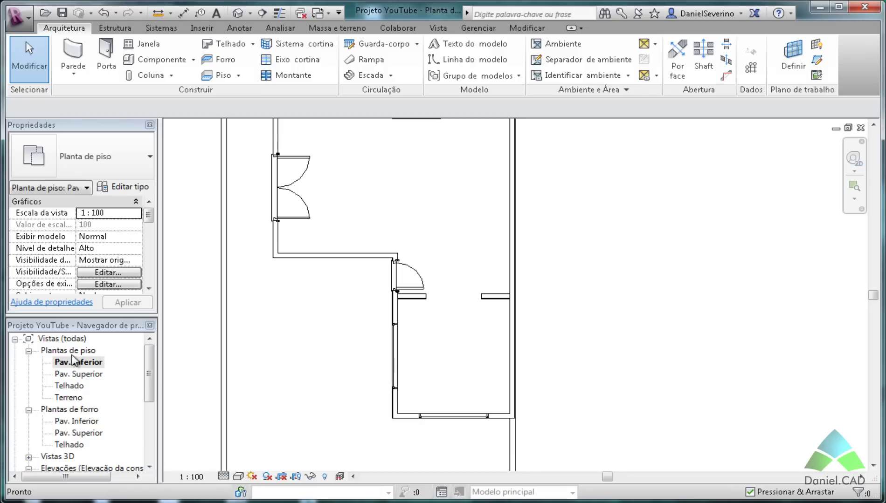
{"action": "left_click", "coordinate": [133, 44]}
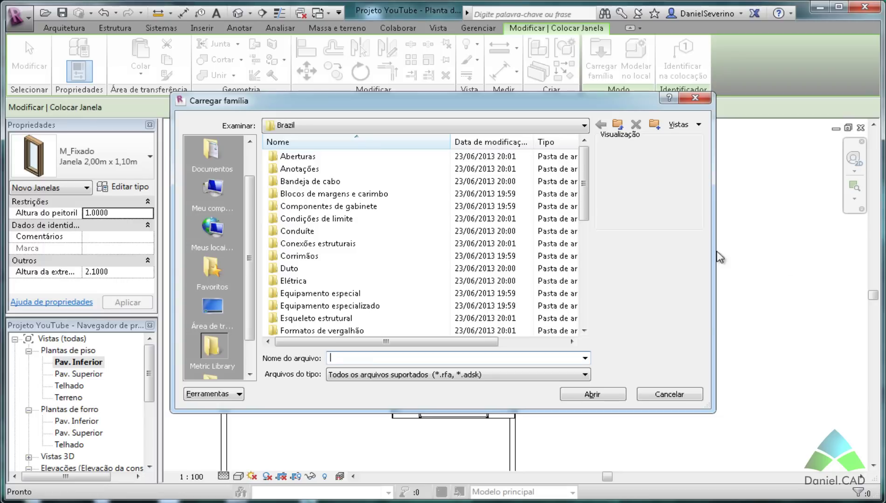
- Browse the Brazil library's Janelas folders, previewing several window families
{"action": "left_click_drag", "start_coordinate": [583, 198], "coordinate": [584, 322]}
{"action": "scroll", "coordinate": [466, 279], "scroll_direction": "up", "scroll_amount": 1}
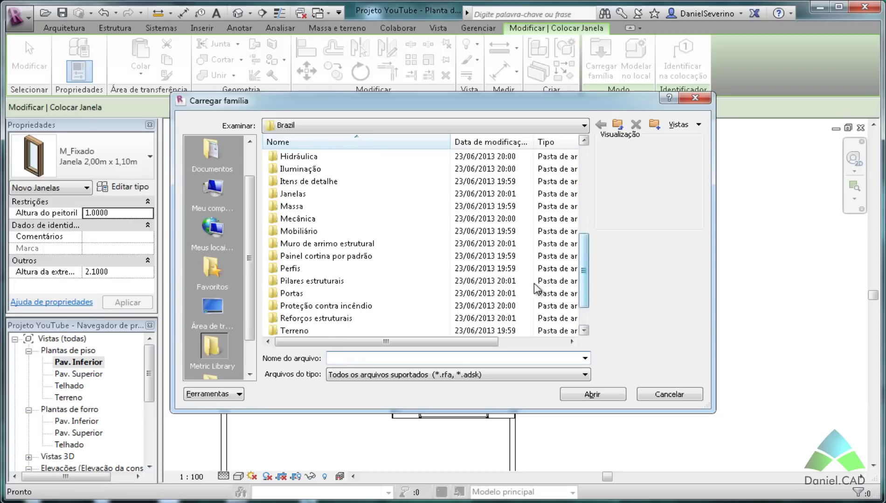
{"action": "double_click", "coordinate": [311, 196]}
{"action": "left_click", "coordinate": [322, 170]}
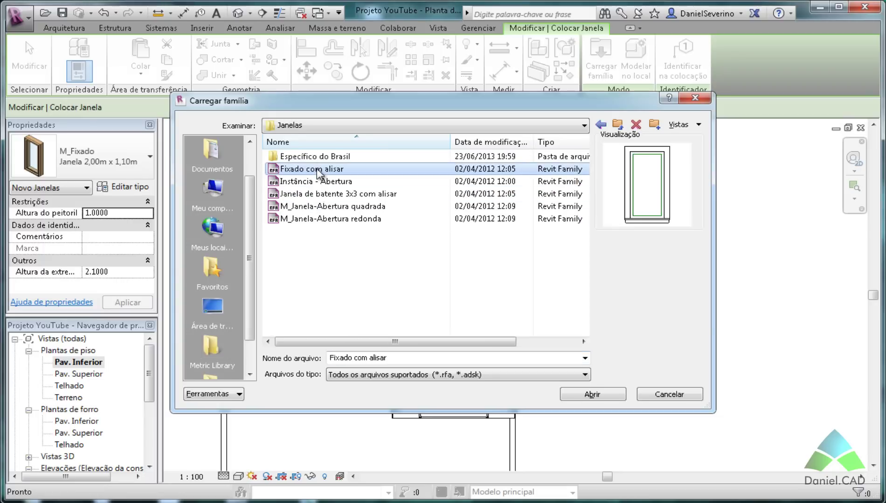
{"action": "left_click", "coordinate": [321, 182]}
{"action": "left_click", "coordinate": [321, 206]}
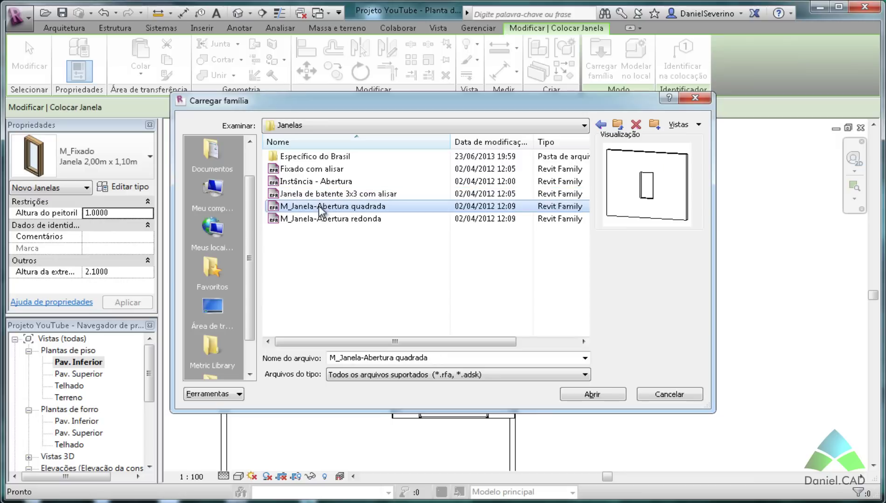
{"action": "double_click", "coordinate": [319, 157]}
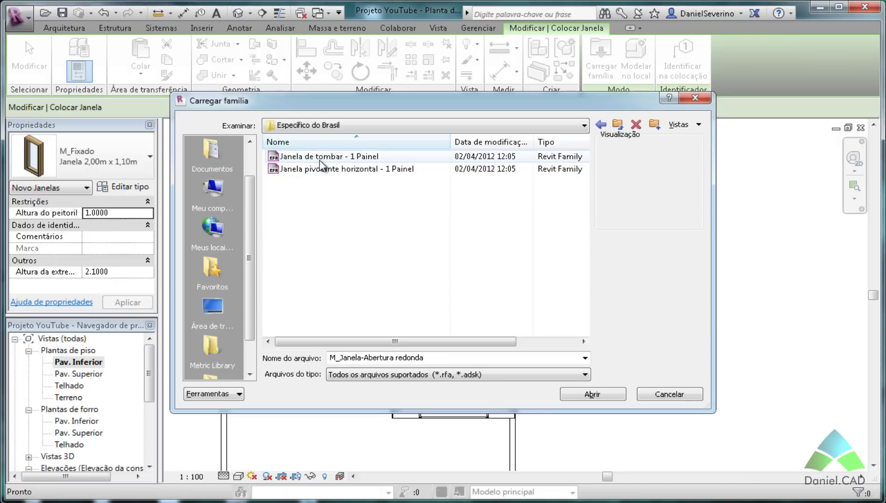
{"action": "left_click", "coordinate": [320, 170]}
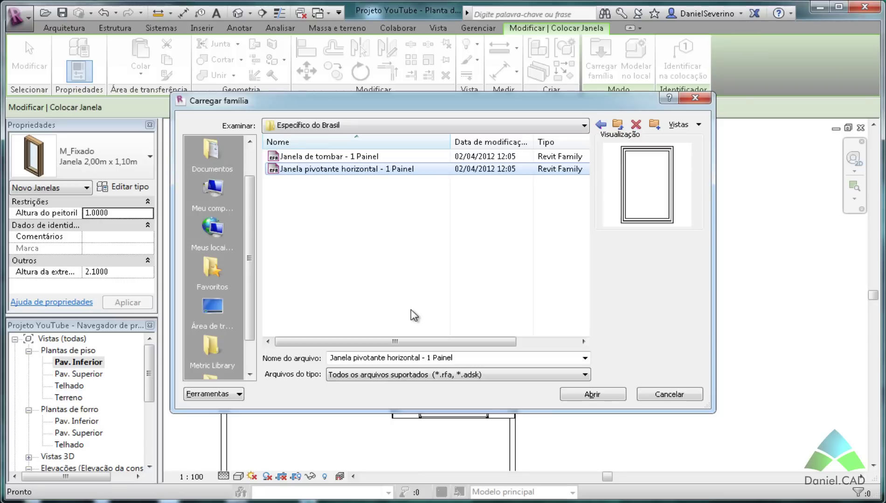
- Load the Janela Simples family from the desktop Janelas folder
{"action": "left_click", "coordinate": [465, 126]}
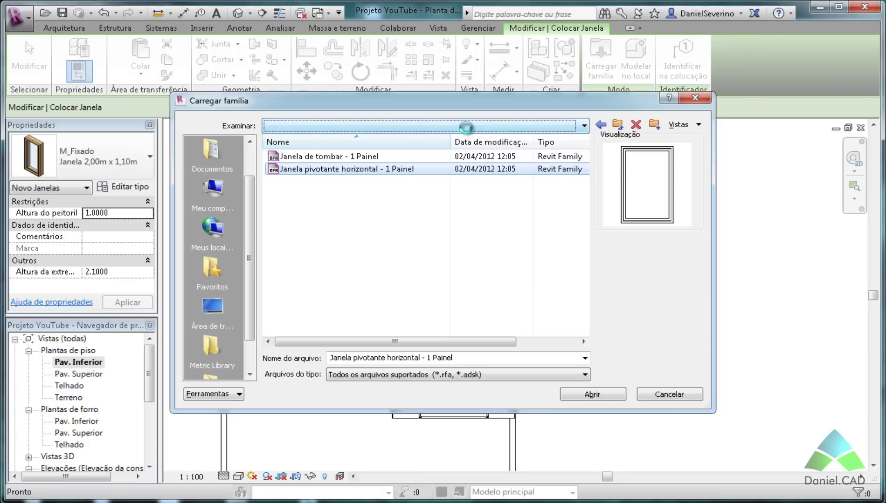
{"action": "left_click", "coordinate": [338, 144]}
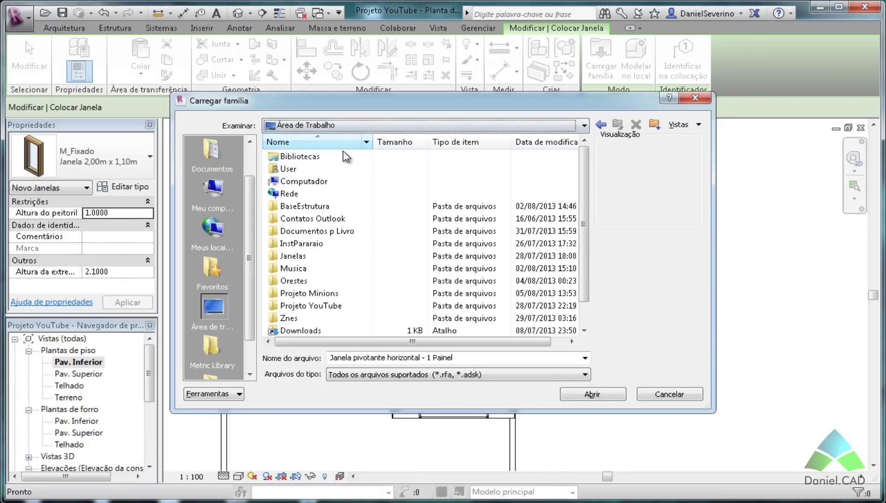
{"action": "double_click", "coordinate": [300, 256]}
{"action": "left_click", "coordinate": [310, 159]}
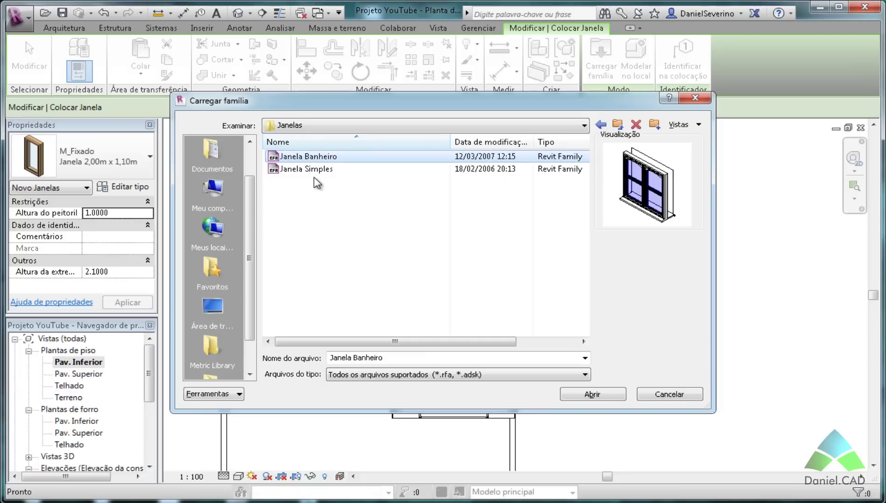
{"action": "left_click", "coordinate": [314, 174]}
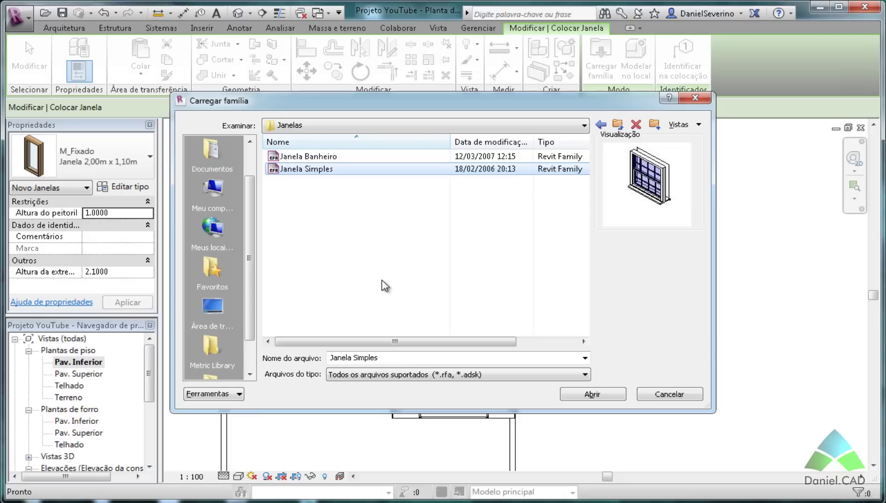
{"action": "left_click", "coordinate": [585, 396]}
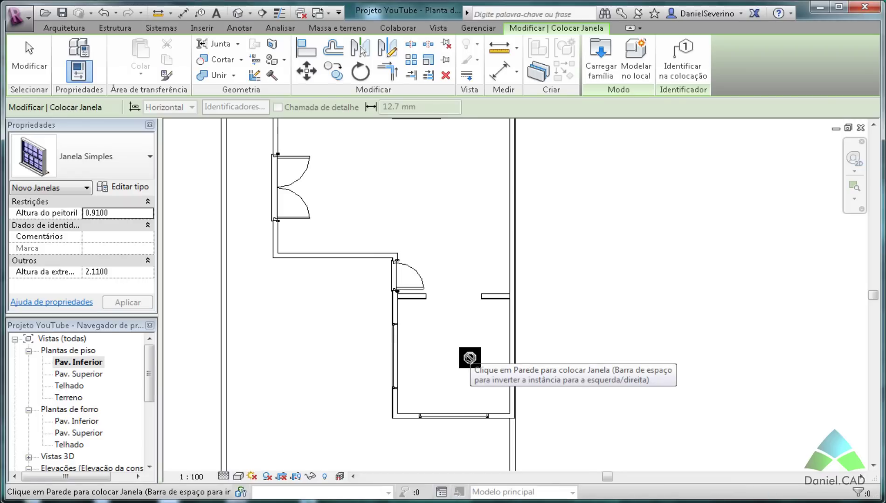
- Keep Janela Simples as the window type and open its type properties
{"action": "left_click", "coordinate": [133, 163]}
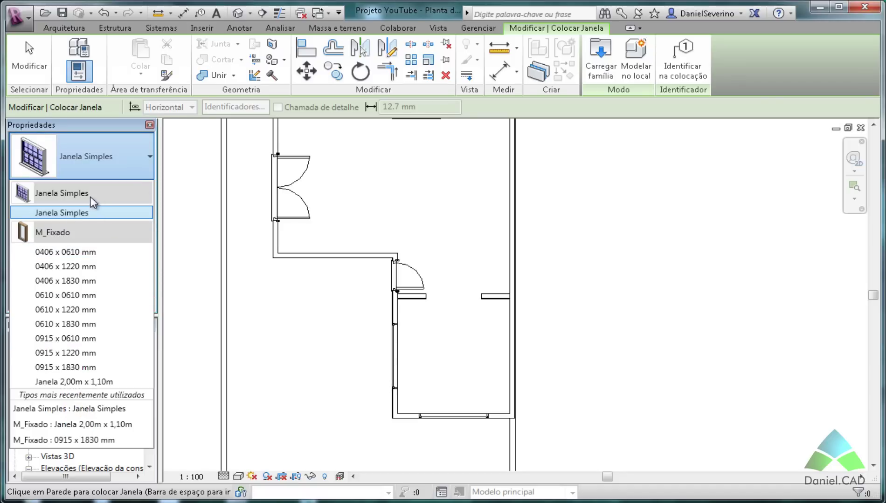
{"action": "mouse_move", "coordinate": [52, 233]}
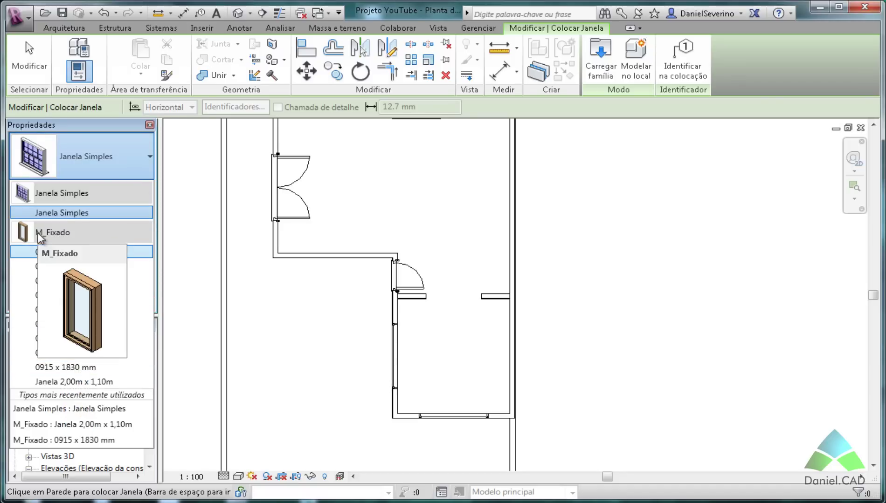
{"action": "left_click", "coordinate": [47, 213]}
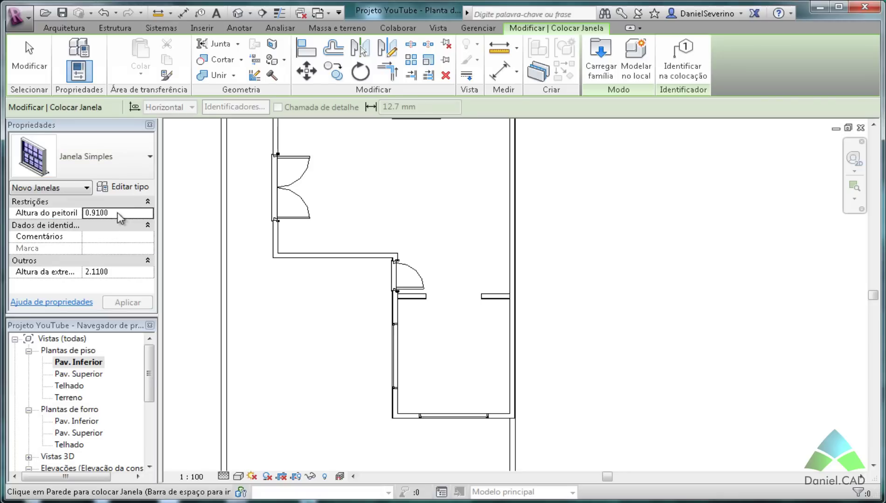
{"action": "left_click", "coordinate": [125, 187]}
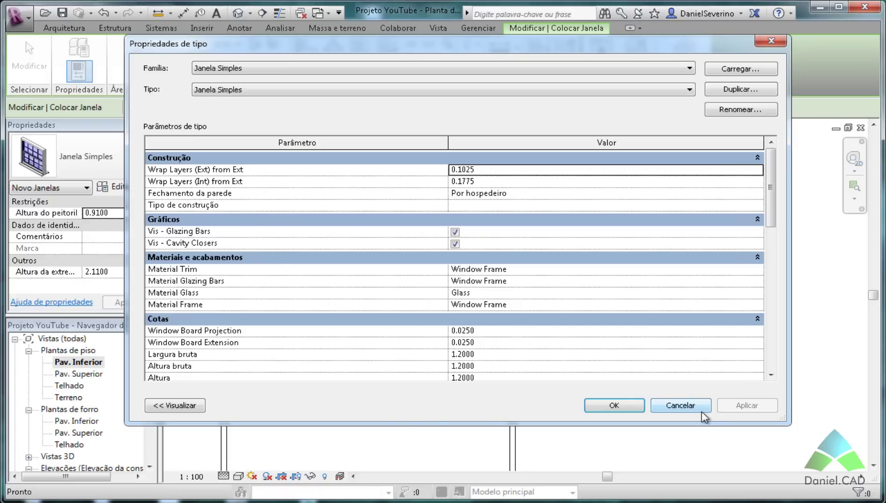
- Check the Janela Simples Altura value and close its type properties unchanged
{"action": "left_click_drag", "start_coordinate": [770, 209], "coordinate": [773, 273]}
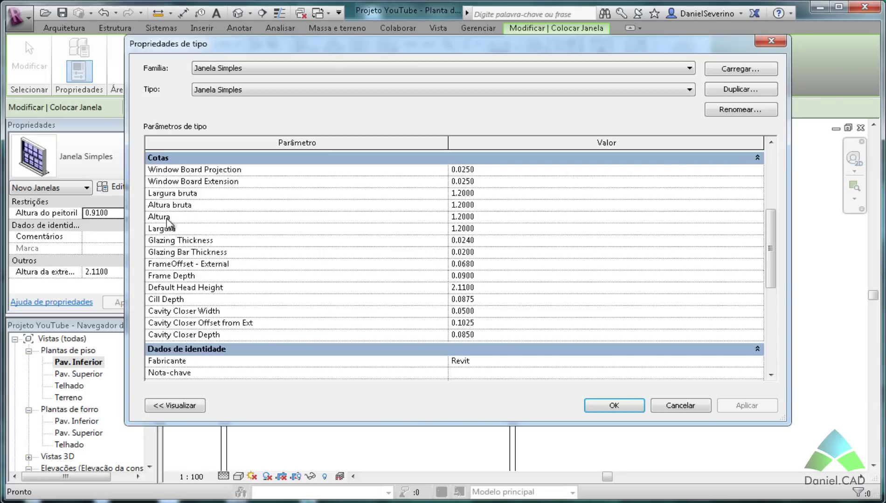
{"action": "left_click", "coordinate": [473, 217]}
{"action": "mouse_move", "coordinate": [773, 275]}
{"action": "left_mouse_down"}
{"action": "mouse_move", "coordinate": [768, 207]}
{"action": "mouse_move", "coordinate": [769, 270]}
{"action": "left_mouse_up"}
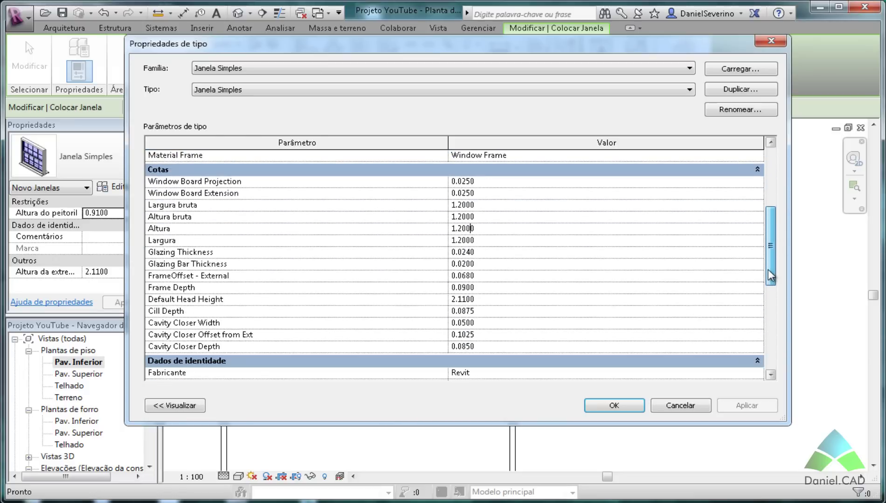
{"action": "left_click", "coordinate": [618, 405]}
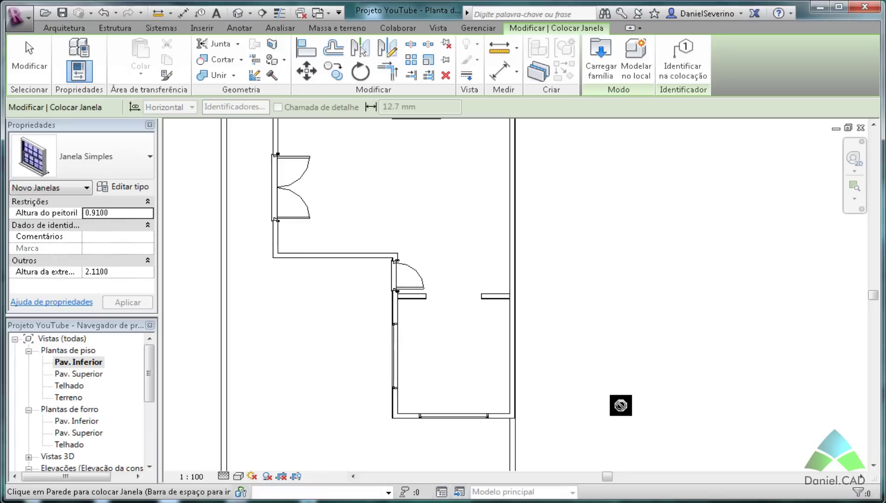
- Load the Janela Banheiro family from the desktop Janelas folder
{"action": "left_click", "coordinate": [616, 61]}
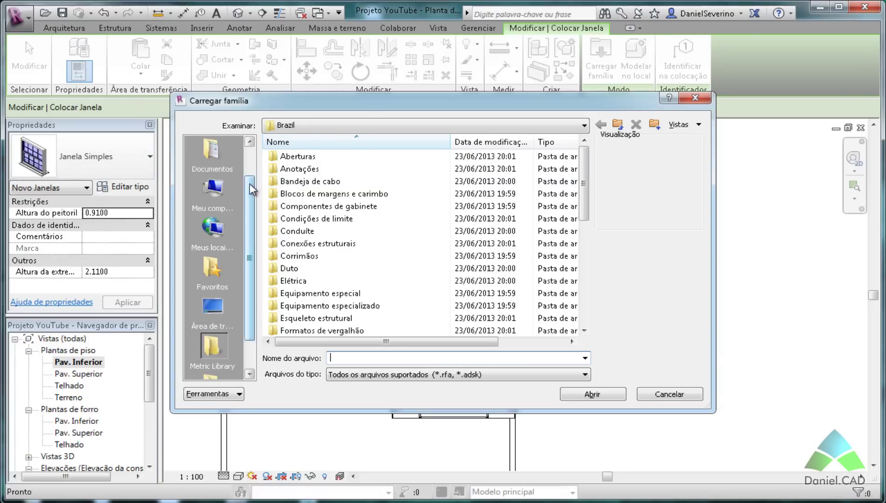
{"action": "left_click", "coordinate": [305, 130]}
{"action": "left_click", "coordinate": [307, 135]}
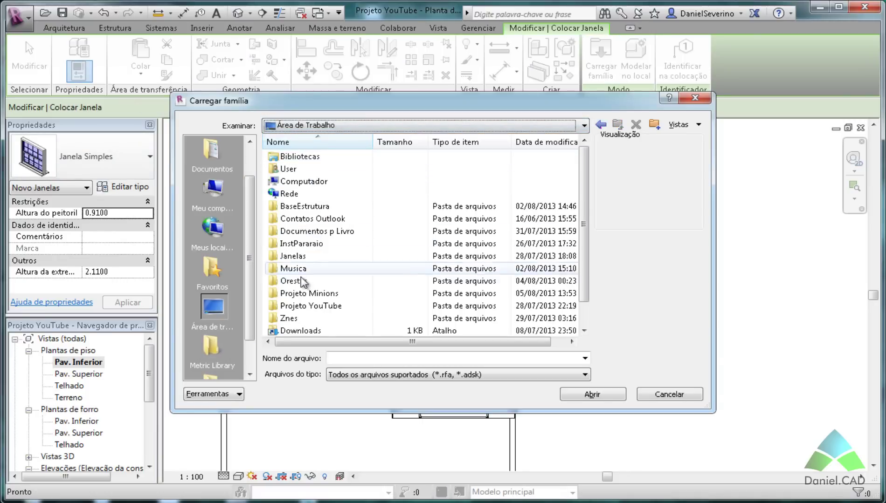
{"action": "double_click", "coordinate": [295, 257]}
{"action": "double_click", "coordinate": [308, 156]}
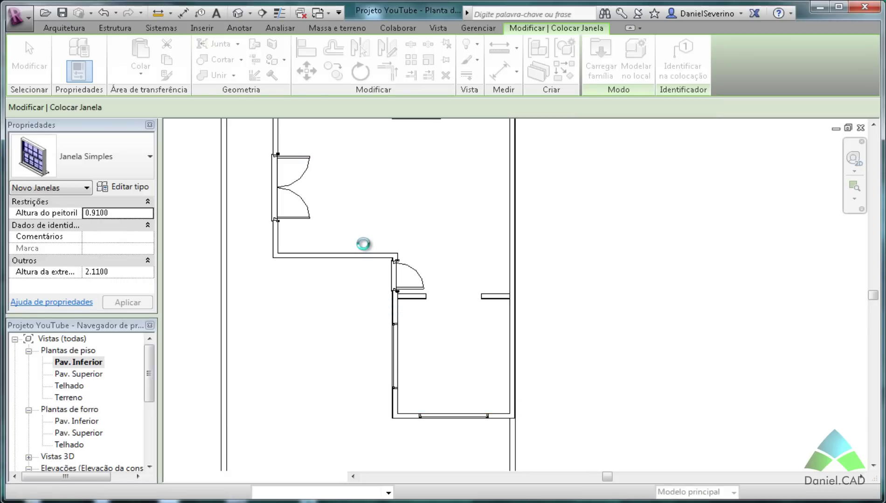
- Make Janela Banheiro the current window type and review its type properties
{"action": "left_click", "coordinate": [143, 175]}
{"action": "left_click", "coordinate": [86, 213]}
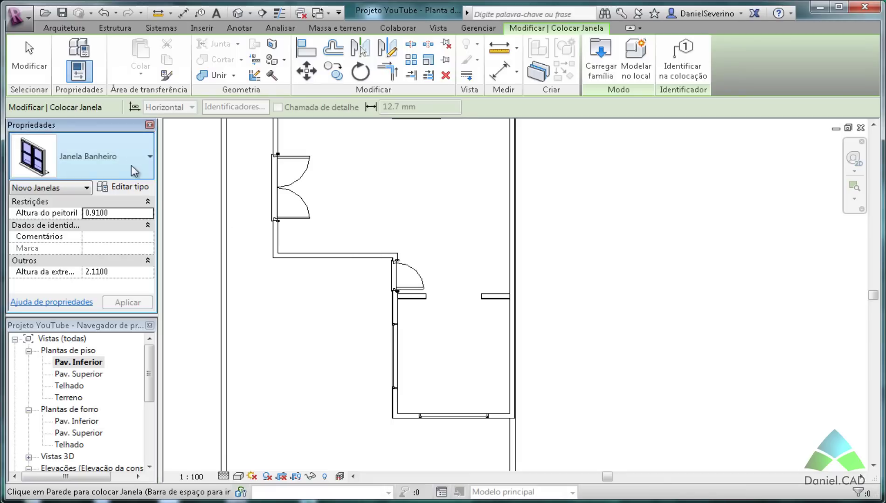
{"action": "left_click", "coordinate": [138, 187]}
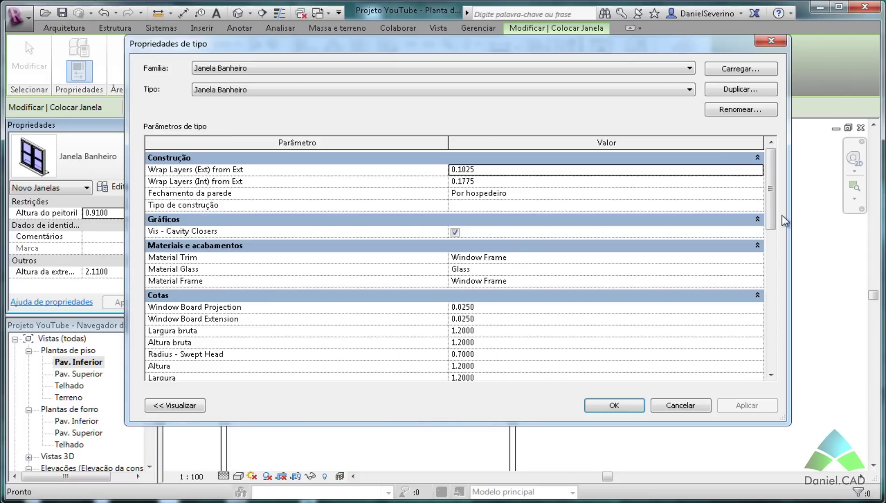
{"action": "left_click_drag", "start_coordinate": [773, 216], "coordinate": [774, 254]}
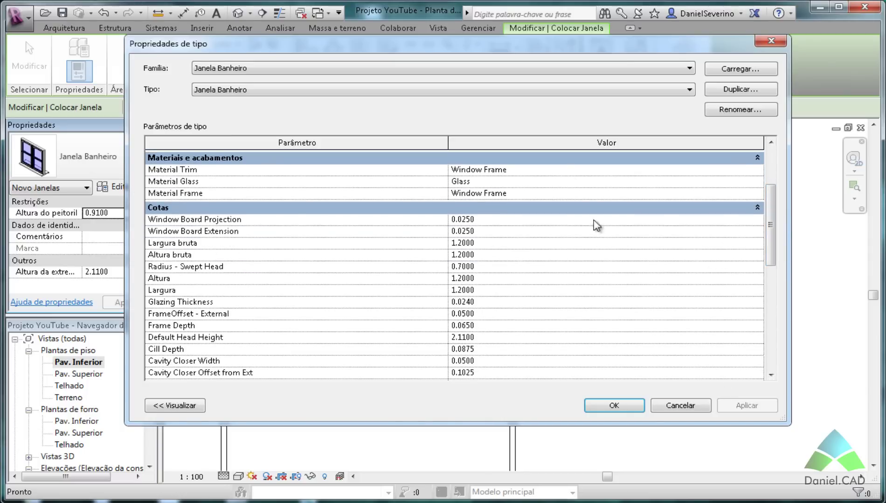
{"action": "left_click", "coordinate": [671, 405]}
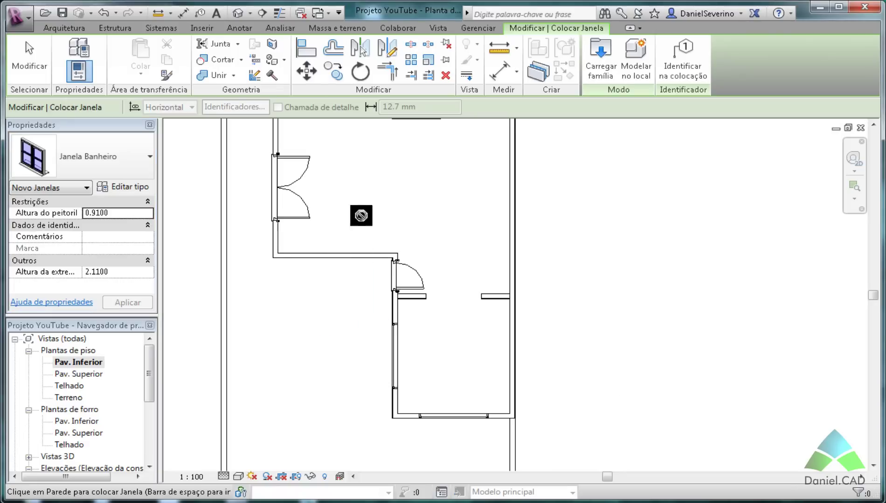
- Place a Janela Banheiro window in the vertical exterior wall of the plan
{"action": "middle_click_drag", "start_coordinate": [361, 211], "coordinate": [346, 404]}
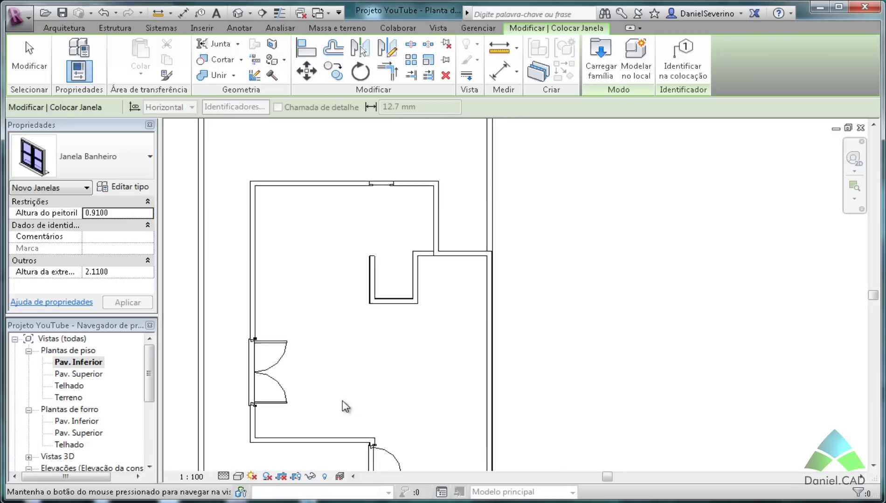
{"action": "left_click", "coordinate": [492, 285]}
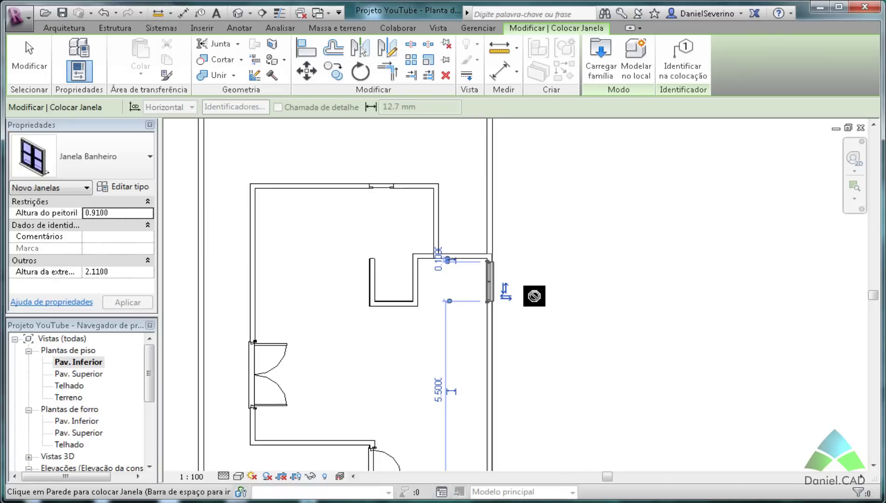
{"action": "key", "text": "Escape"}
{"action": "key", "text": "Escape"}
{"action": "scroll", "coordinate": [534, 299], "scroll_direction": "up", "scroll_amount": 1}
{"action": "scroll", "coordinate": [534, 299], "scroll_direction": "up", "scroll_amount": 3}
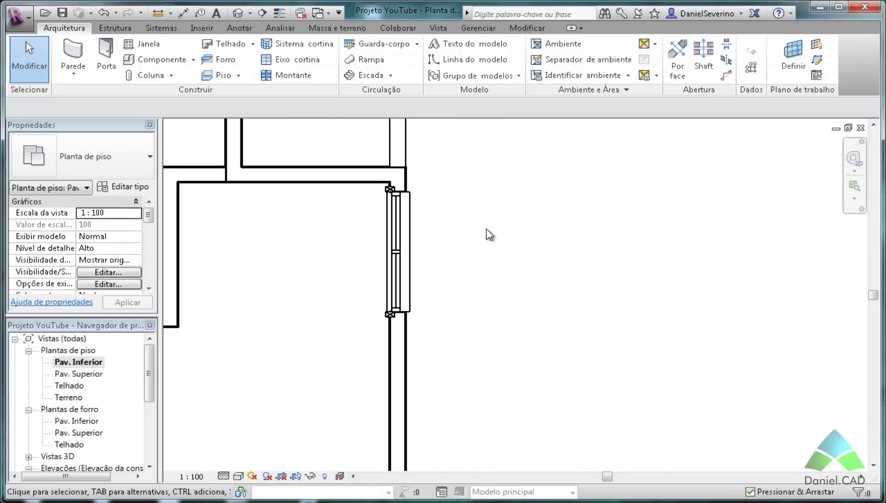
{"action": "scroll", "coordinate": [457, 242], "scroll_direction": "up", "scroll_amount": 1}
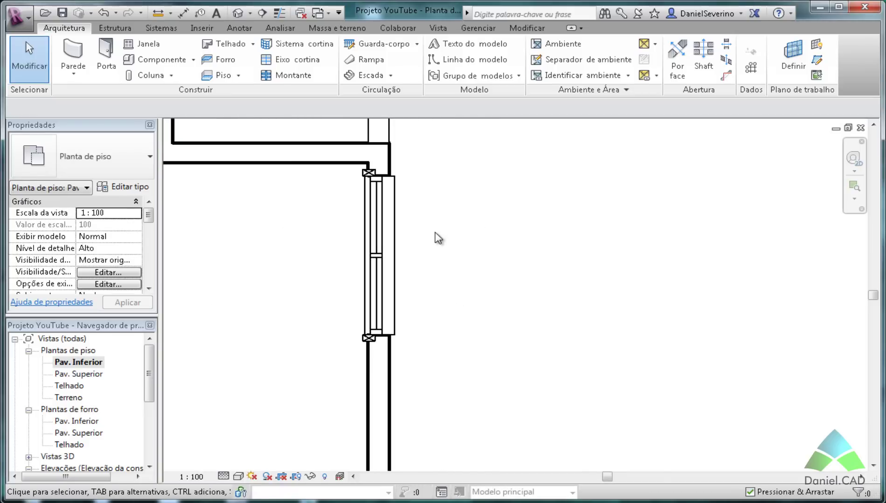
- Flip the placed window's facing and left-right orientation, then switch to the 3D view
{"action": "left_click", "coordinate": [381, 240]}
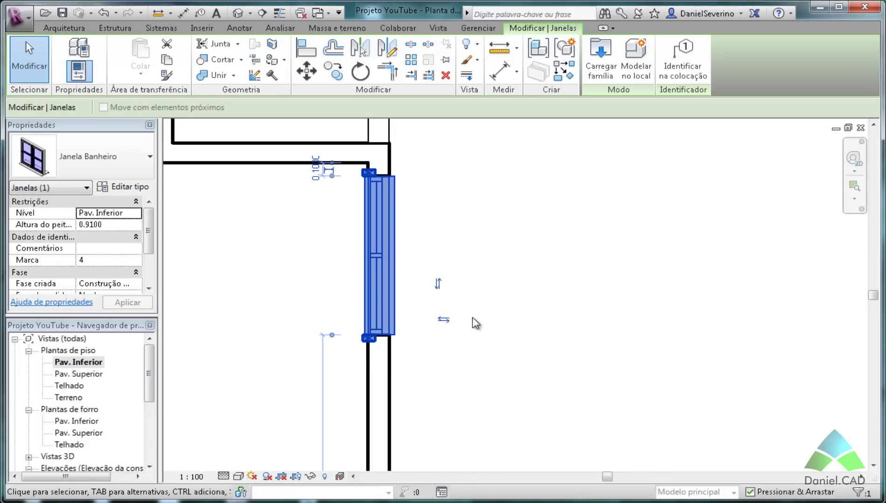
{"action": "left_click", "coordinate": [450, 330]}
{"action": "left_click", "coordinate": [311, 326]}
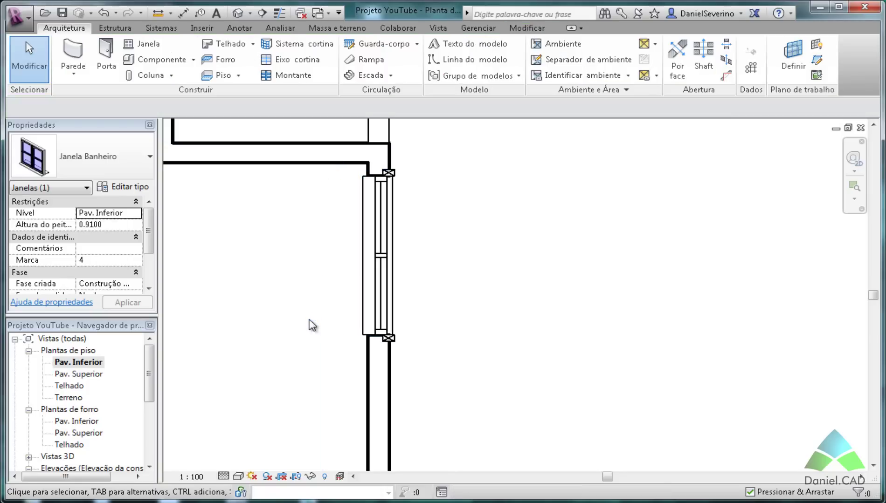
{"action": "left_click", "coordinate": [367, 297]}
{"action": "left_click", "coordinate": [316, 323]}
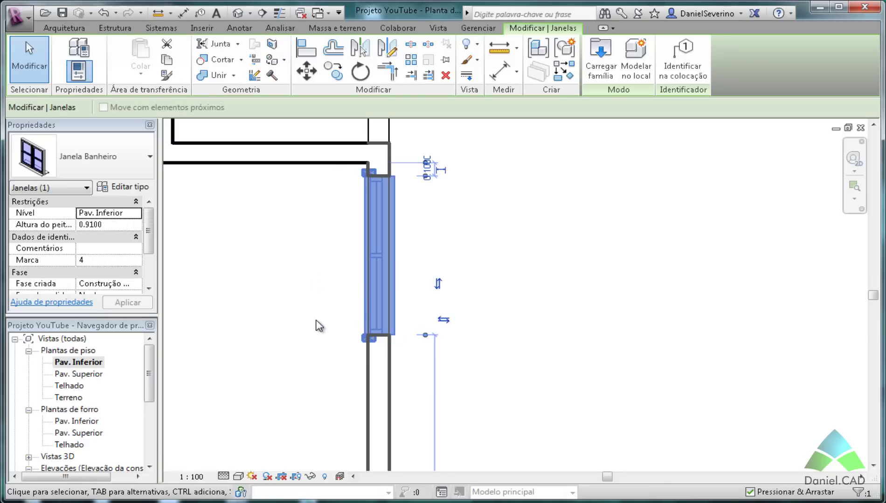
{"action": "left_click", "coordinate": [438, 286]}
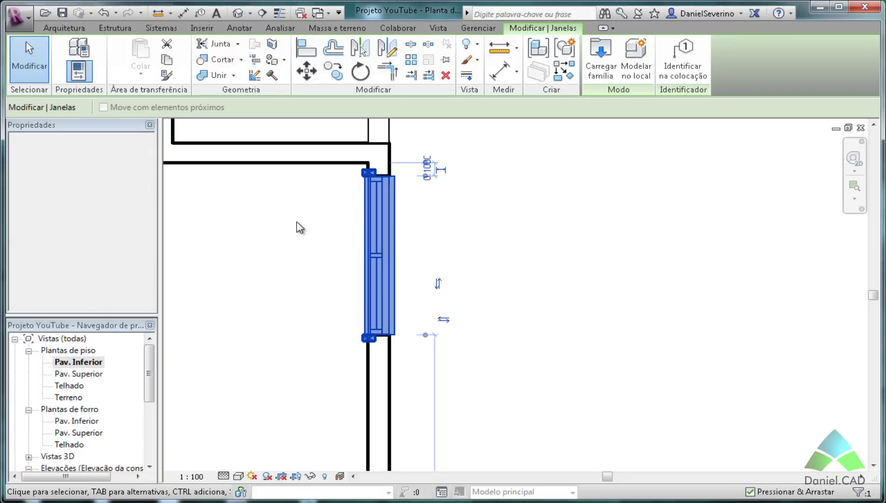
{"action": "left_click", "coordinate": [447, 246]}
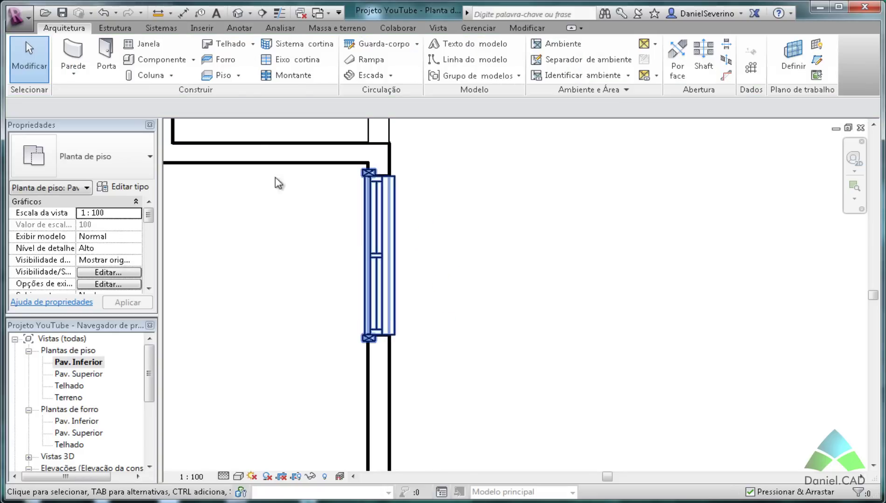
{"action": "left_click", "coordinate": [238, 18]}
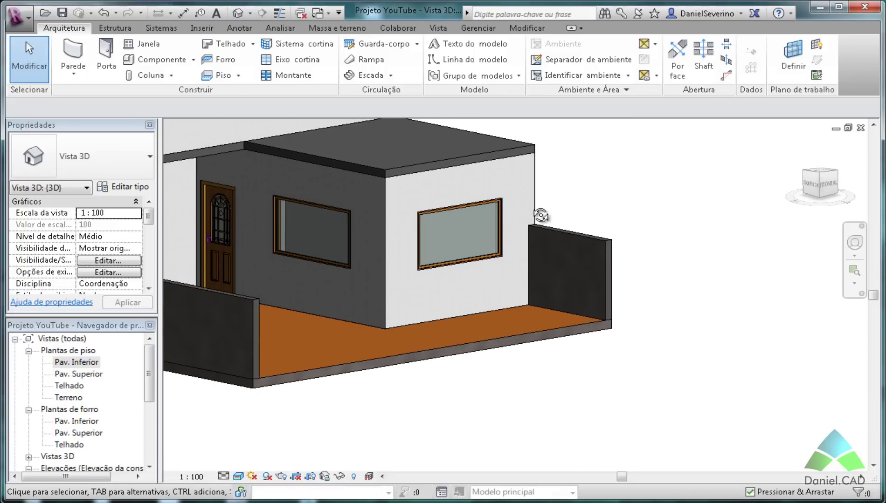
- Orbit and zoom the 3D view to the side wall and select the Janela Banheiro window
{"action": "mouse_move", "coordinate": [371, 234]}
{"action": "middle_mouse_down", "text": "shift"}
{"action": "mouse_move", "coordinate": [377, 228]}
{"action": "mouse_move", "coordinate": [491, 258]}
{"action": "middle_mouse_up", "text": "shift"}
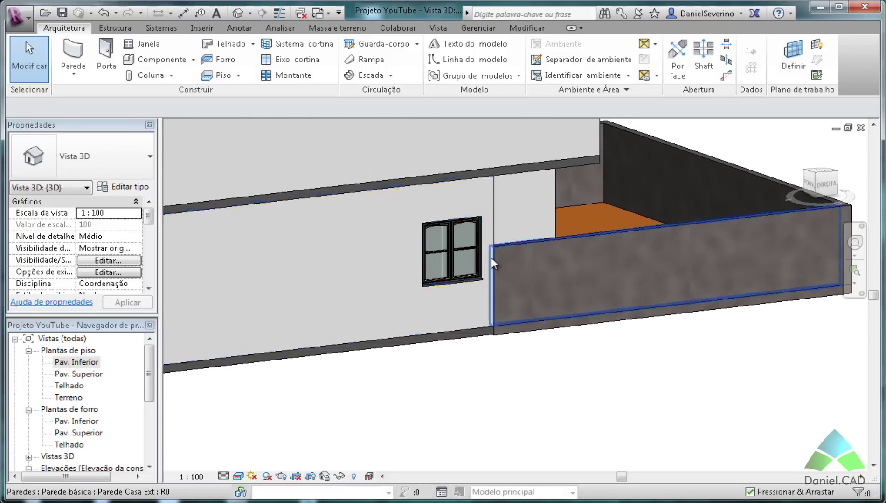
{"action": "scroll", "coordinate": [491, 271], "scroll_direction": "up", "scroll_amount": 2}
{"action": "scroll", "coordinate": [491, 271], "scroll_direction": "up", "scroll_amount": 1}
{"action": "scroll", "coordinate": [514, 216], "scroll_direction": "up", "scroll_amount": 3}
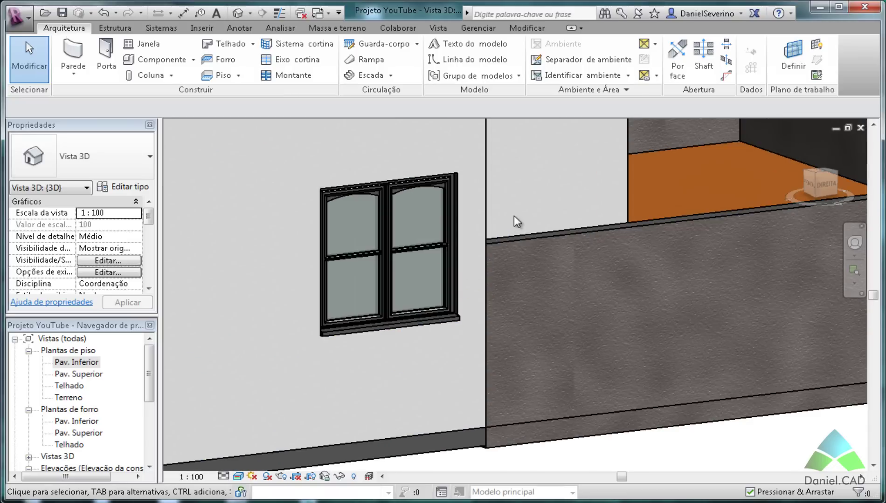
{"action": "middle_click_drag", "start_coordinate": [513, 216], "coordinate": [522, 246]}
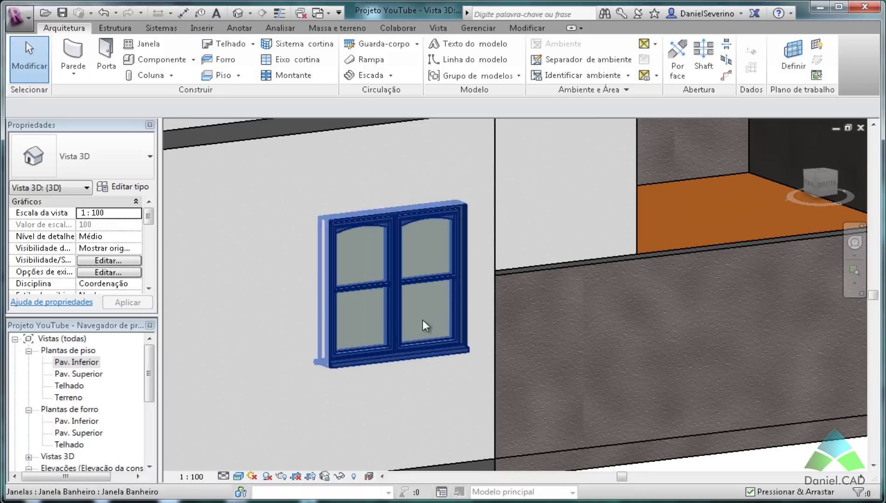
{"action": "left_click", "coordinate": [459, 246]}
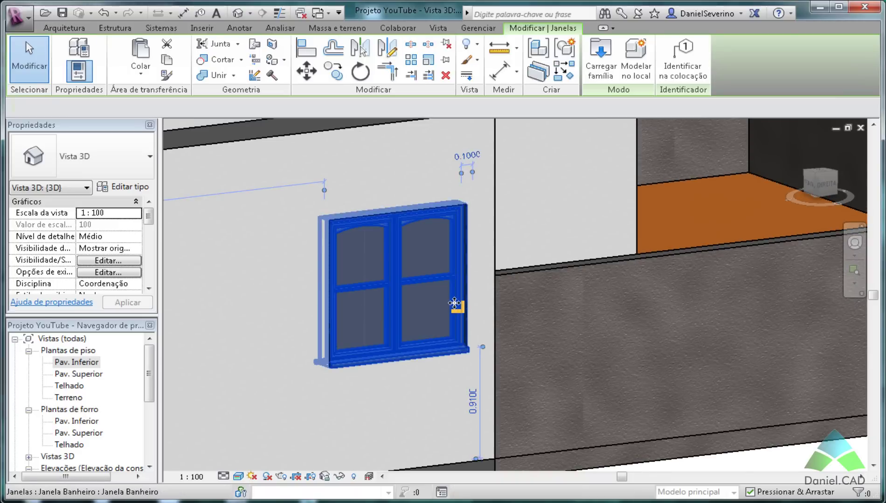
- Set the Janela Banheiro type's Altura and Largura to 0.7 and apply
{"action": "left_click", "coordinate": [123, 188]}
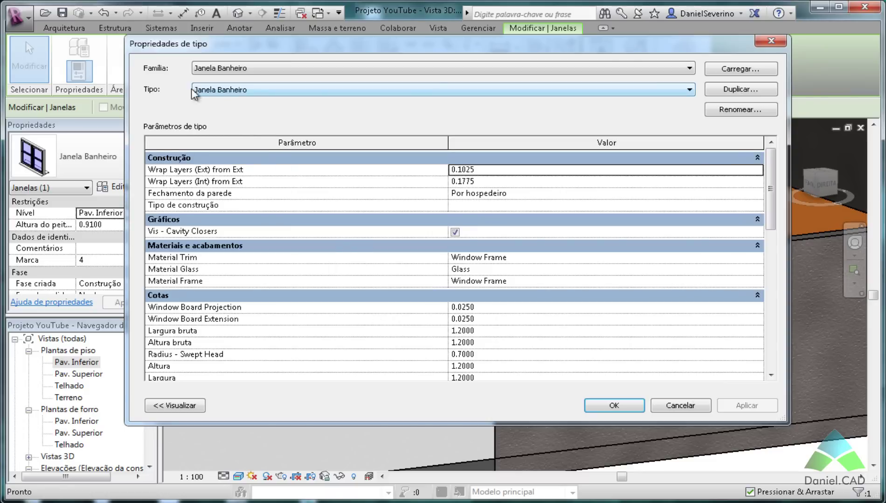
{"action": "left_click_drag", "start_coordinate": [770, 228], "coordinate": [774, 265]}
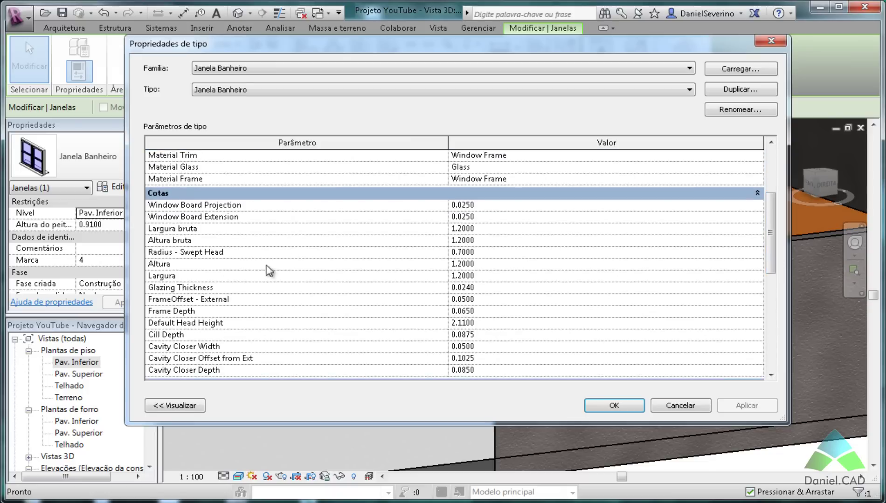
{"action": "left_click", "coordinate": [471, 264]}
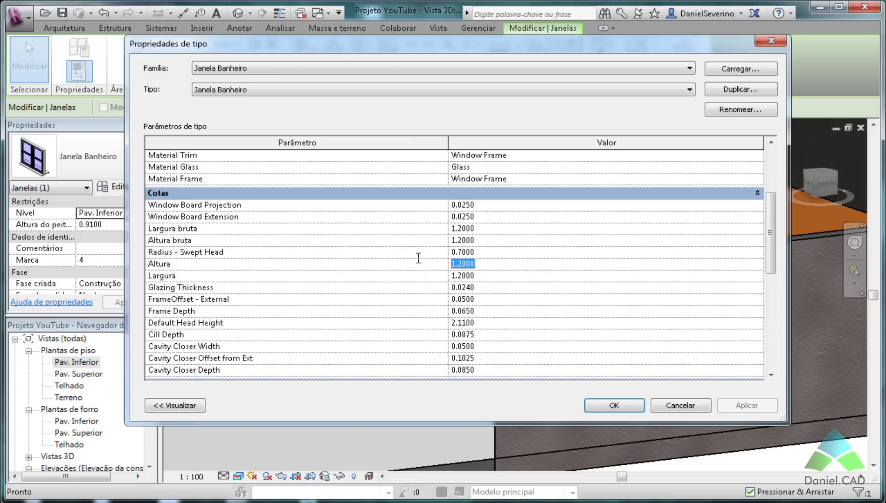
{"action": "type", "text": ".7"}
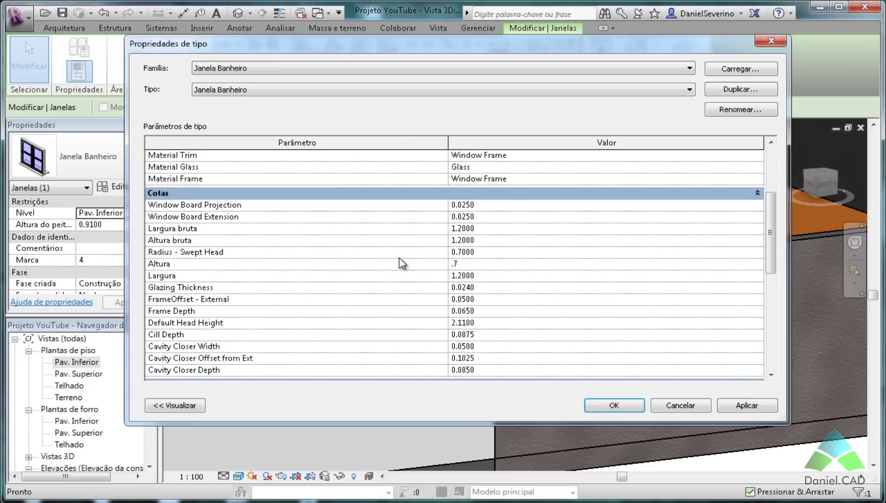
{"action": "left_click", "coordinate": [490, 279]}
{"action": "type", "text": ".7"}
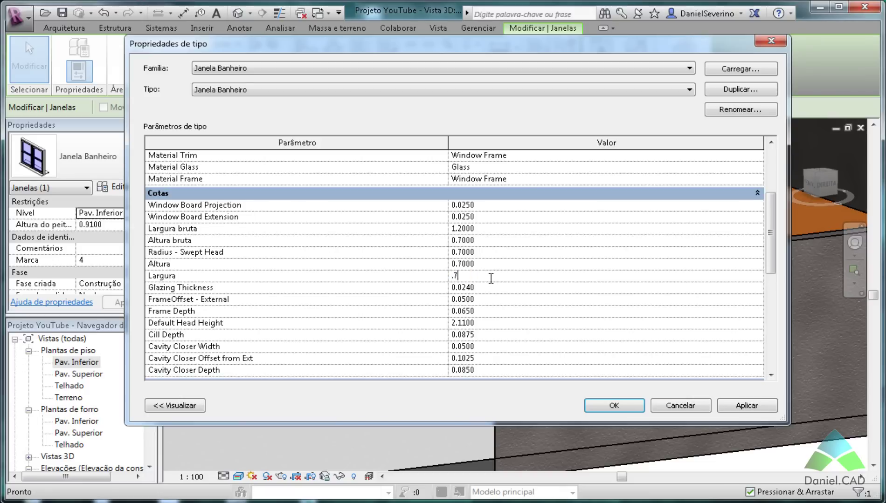
{"action": "left_click", "coordinate": [736, 405]}
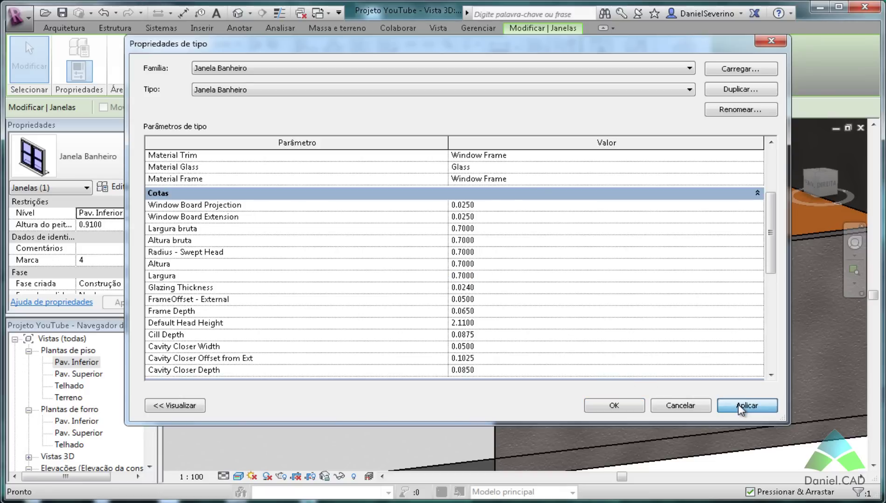
- Raise the resized Janela Banheiro window's sill height from 0.9100 to 1.5
{"action": "left_click", "coordinate": [626, 407]}
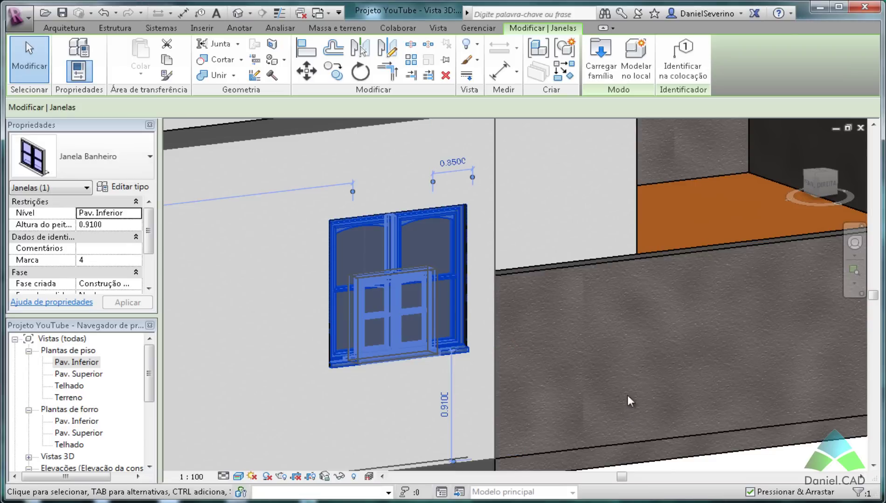
{"action": "key", "text": "Escape"}
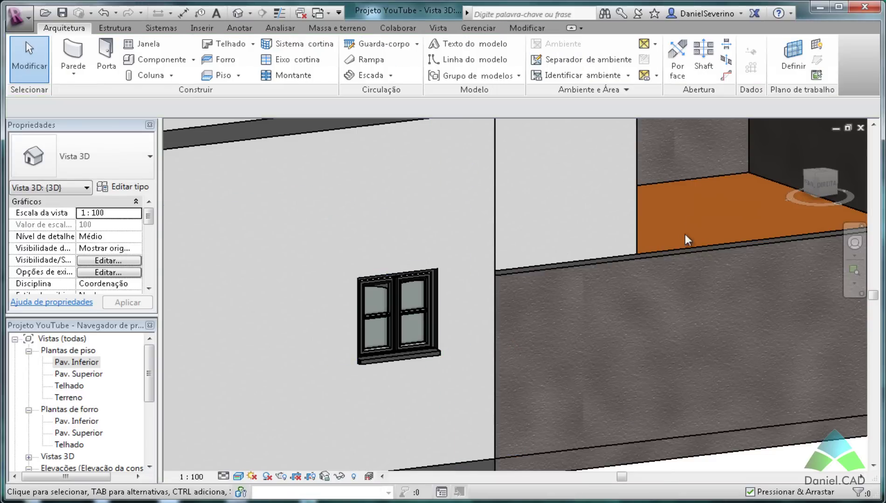
{"action": "left_click", "coordinate": [429, 313]}
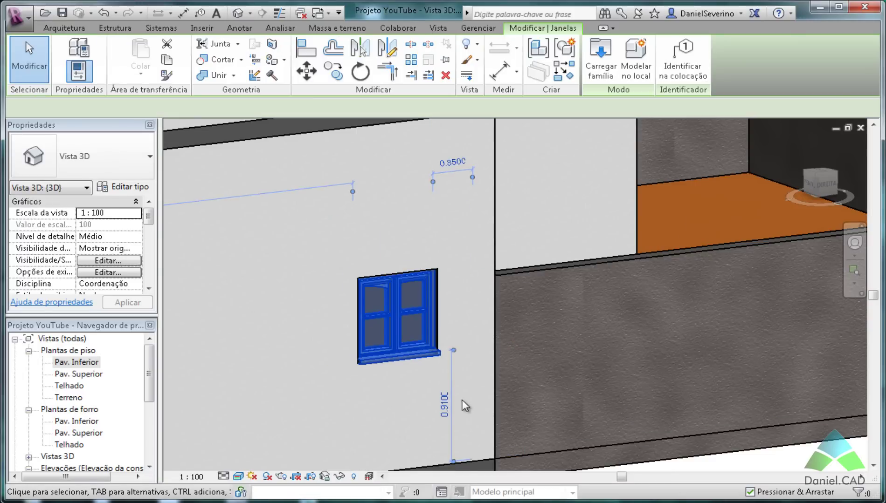
{"action": "left_click", "coordinate": [445, 405]}
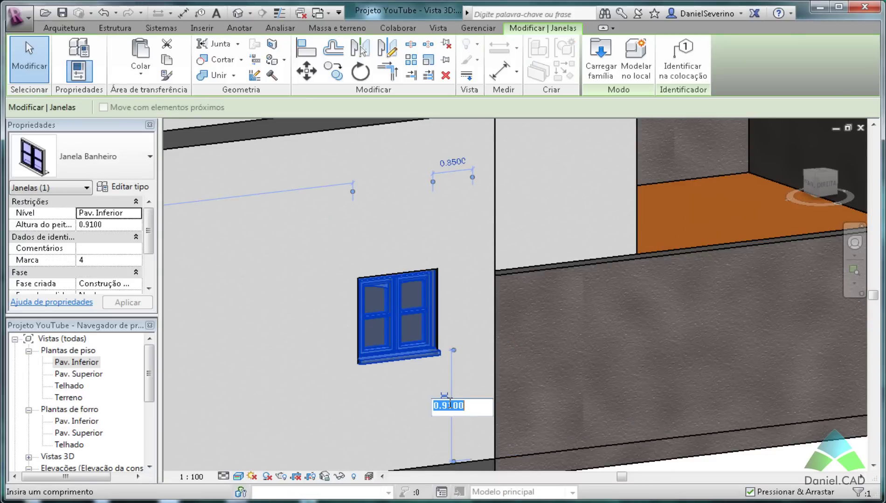
{"action": "type", "text": "1.5"}
{"action": "key", "text": "Return"}
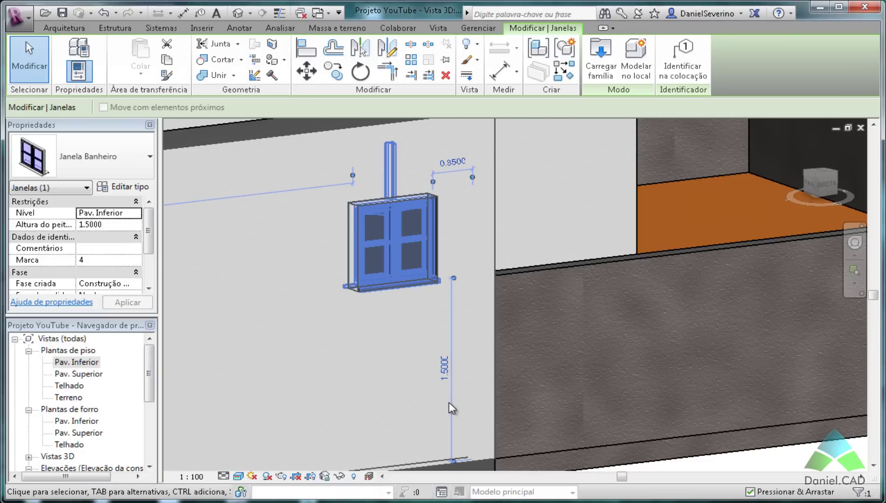
{"action": "key", "text": "Escape"}
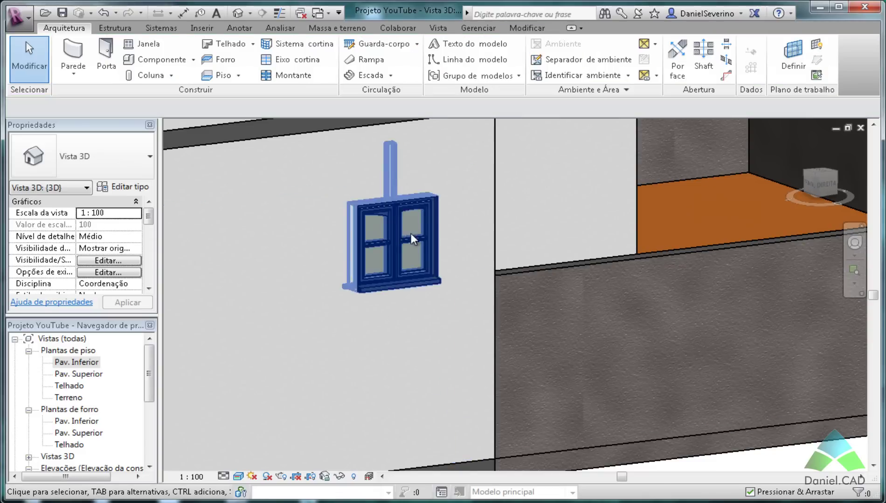
{"action": "scroll", "coordinate": [605, 222], "scroll_direction": "down", "scroll_amount": 2}
{"action": "scroll", "coordinate": [605, 222], "scroll_direction": "down", "scroll_amount": 1}
- Orbit around the house to inspect the windows, then open the Pav. Inferior floor plan
{"action": "mouse_move", "coordinate": [585, 284]}
{"action": "middle_mouse_down", "text": "shift"}
{"action": "mouse_move", "coordinate": [514, 267]}
{"action": "mouse_move", "coordinate": [633, 277]}
{"action": "mouse_move", "coordinate": [662, 297]}
{"action": "mouse_move", "coordinate": [662, 257]}
{"action": "middle_mouse_up", "text": "shift"}
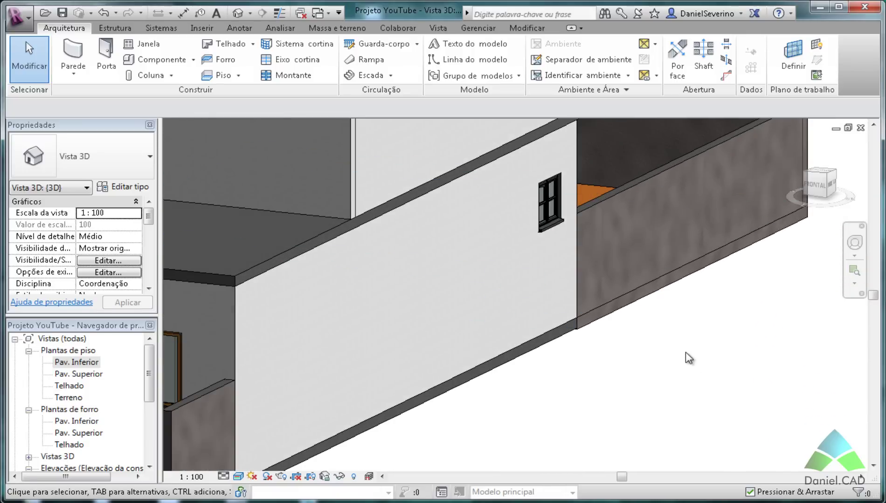
{"action": "left_click", "coordinate": [706, 376]}
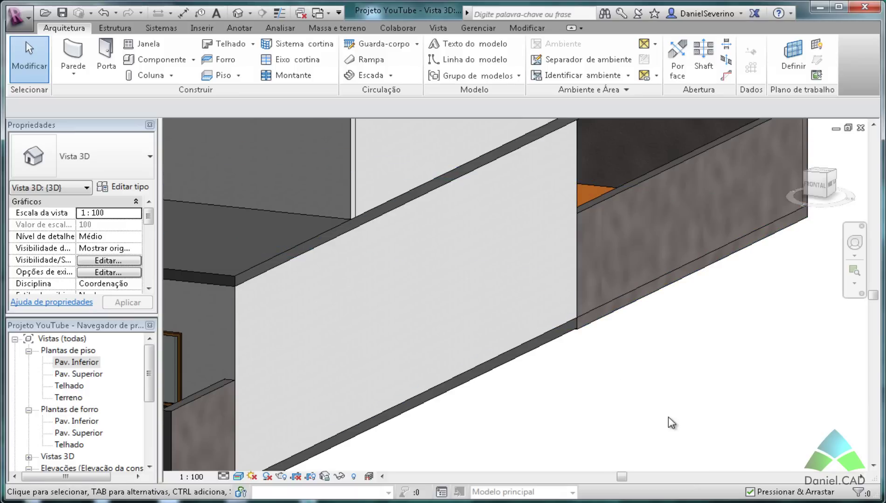
{"action": "middle_click_drag", "start_coordinate": [583, 419], "coordinate": [688, 403]}
{"action": "scroll", "coordinate": [398, 347], "scroll_direction": "down", "scroll_amount": 3}
{"action": "scroll", "coordinate": [398, 347], "scroll_direction": "down", "scroll_amount": 3}
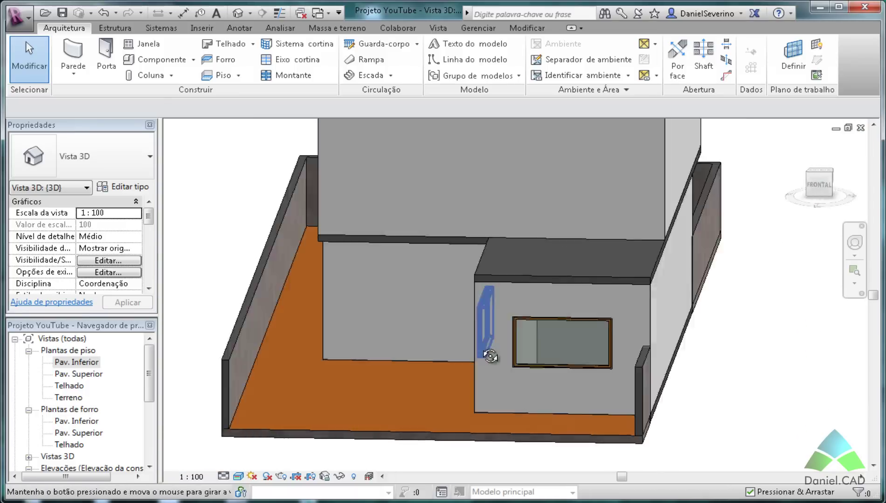
{"action": "middle_click_drag", "start_coordinate": [480, 326], "coordinate": [515, 366], "text": "shift"}
{"action": "scroll", "coordinate": [589, 242], "scroll_direction": "up", "scroll_amount": 3}
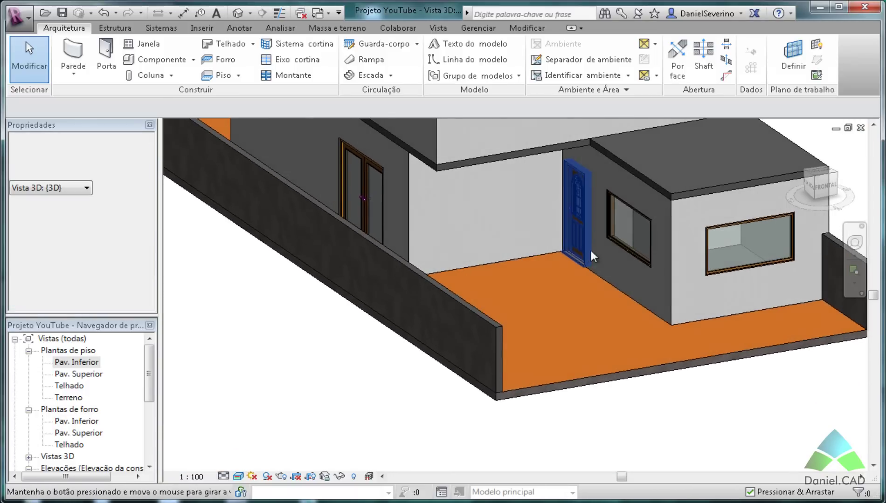
{"action": "middle_click_drag", "start_coordinate": [616, 243], "coordinate": [573, 351]}
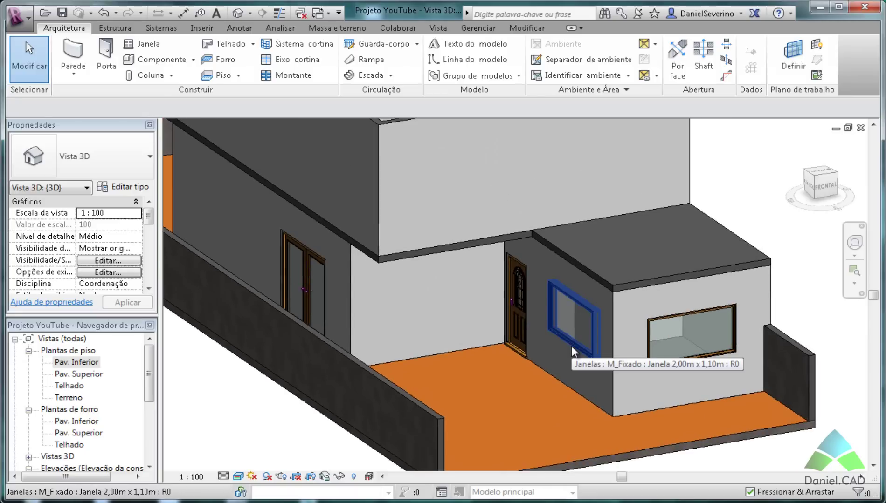
{"action": "left_click", "coordinate": [571, 345]}
{"action": "key", "text": "Escape"}
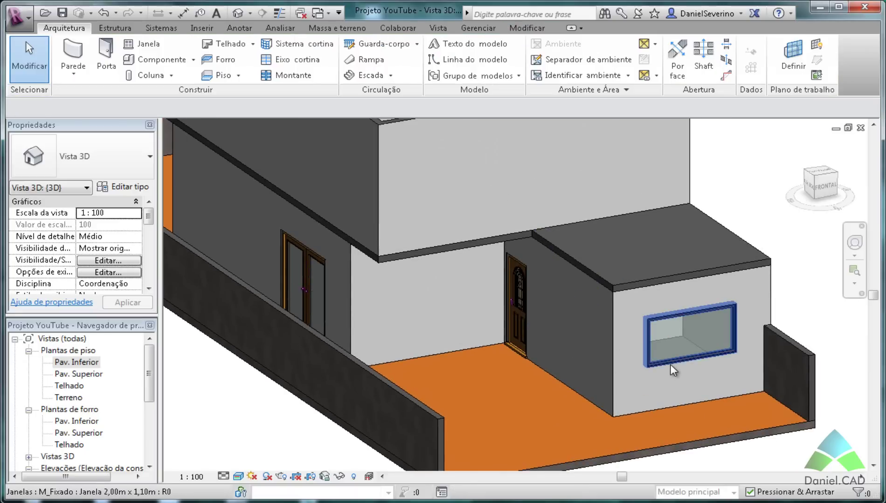
{"action": "double_click", "coordinate": [94, 363]}
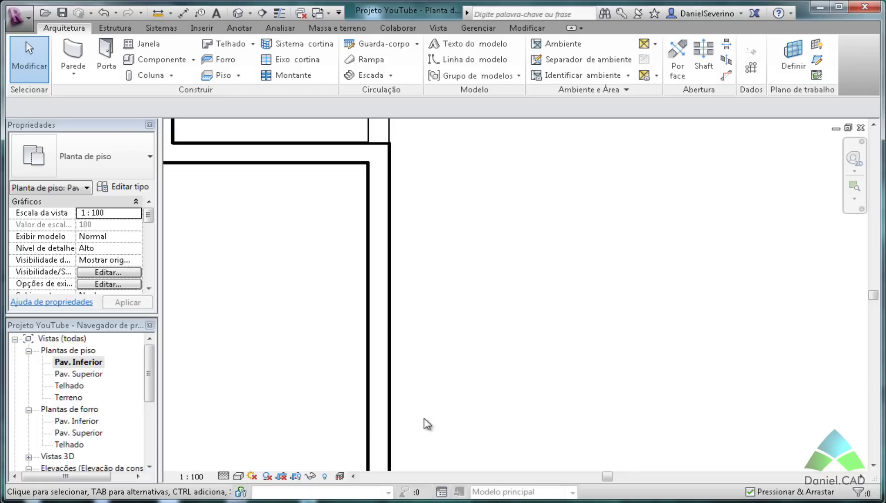
{"action": "scroll", "coordinate": [462, 365], "scroll_direction": "down", "scroll_amount": 2}
{"action": "scroll", "coordinate": [563, 190], "scroll_direction": "down", "scroll_amount": 2}
{"action": "scroll", "coordinate": [540, 326], "scroll_direction": "down", "scroll_amount": 1}
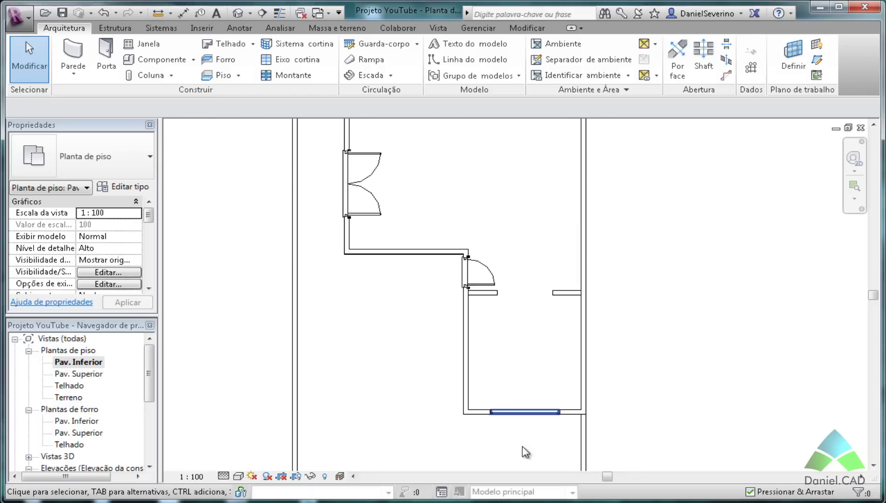
{"action": "scroll", "coordinate": [526, 346], "scroll_direction": "down", "scroll_amount": 1}
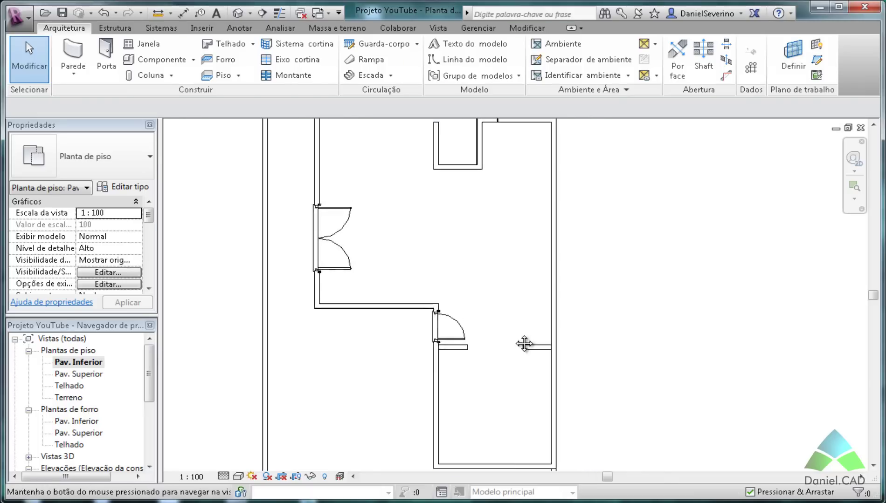
{"action": "scroll", "coordinate": [518, 342], "scroll_direction": "down", "scroll_amount": 1}
{"action": "scroll", "coordinate": [514, 340], "scroll_direction": "down", "scroll_amount": 1}
{"action": "scroll", "coordinate": [514, 373], "scroll_direction": "down", "scroll_amount": 1}
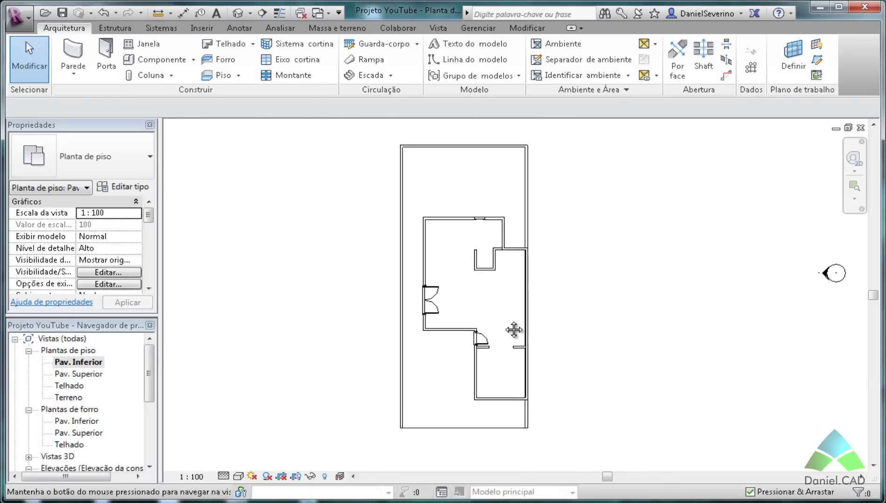
{"action": "scroll", "coordinate": [504, 328], "scroll_direction": "up", "scroll_amount": 1}
{"action": "middle_click_drag", "start_coordinate": [493, 330], "coordinate": [518, 337]}
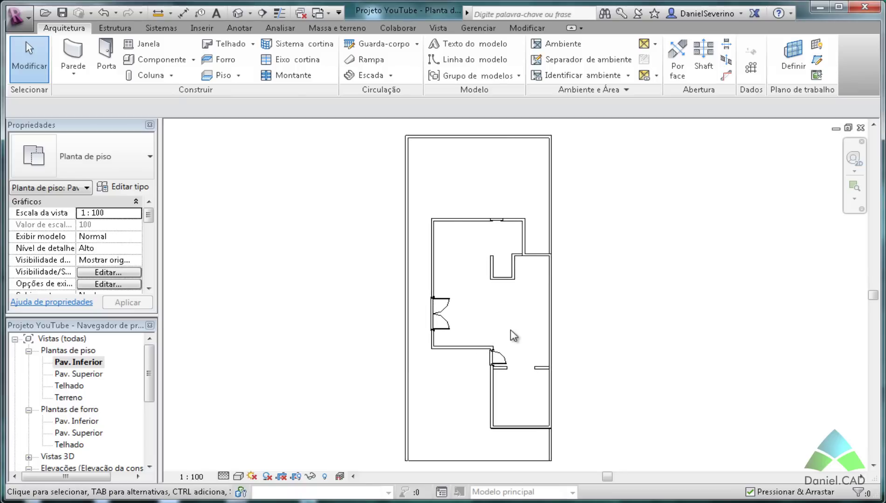